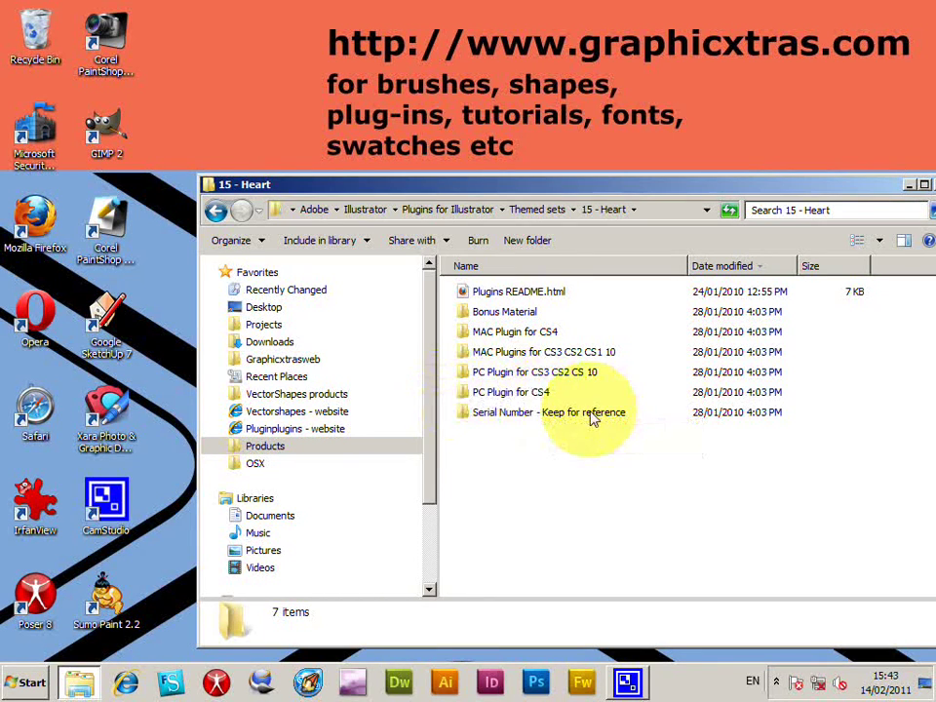
# Copy the GX15_Heart.aip plugin file from the PC Plugin for CS4 folder.
pyautogui.doubleClick(535, 395)
pyautogui.click(514, 299)
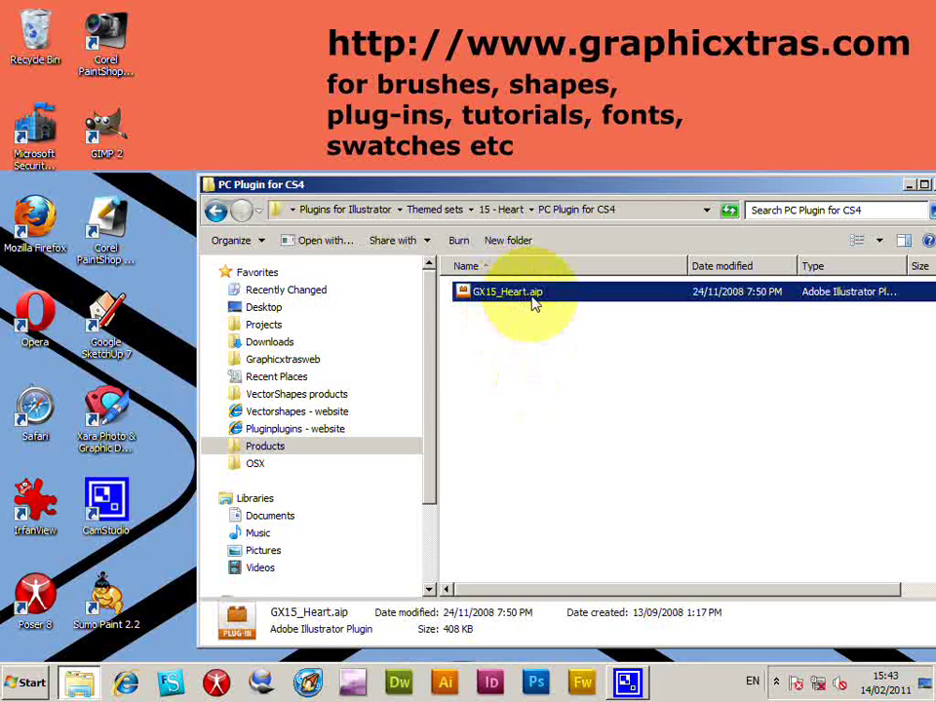
pyautogui.click(256, 241)
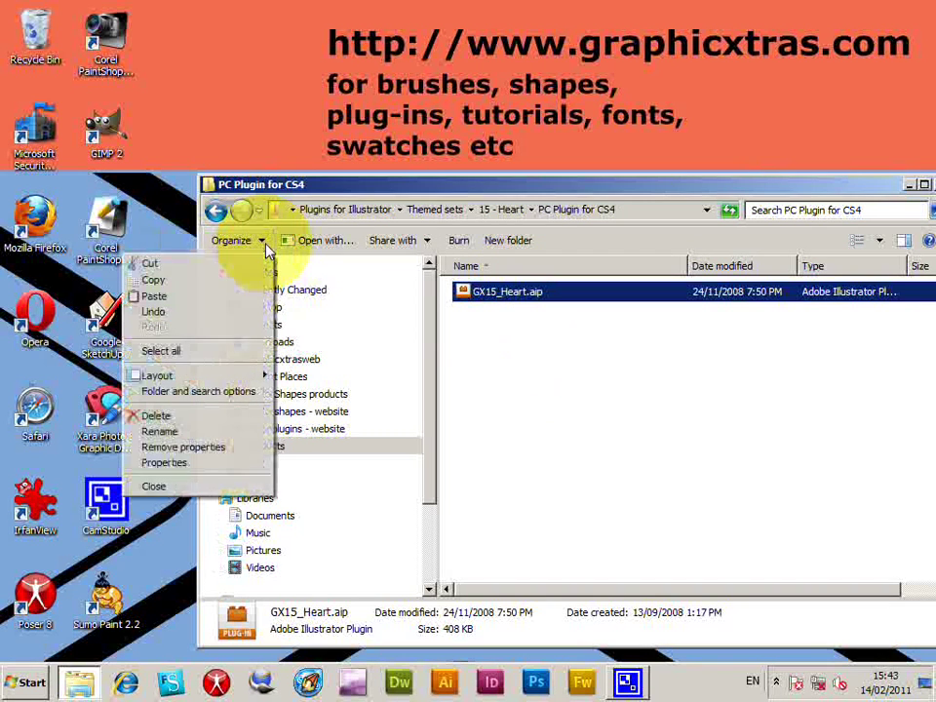
pyautogui.click(206, 289)
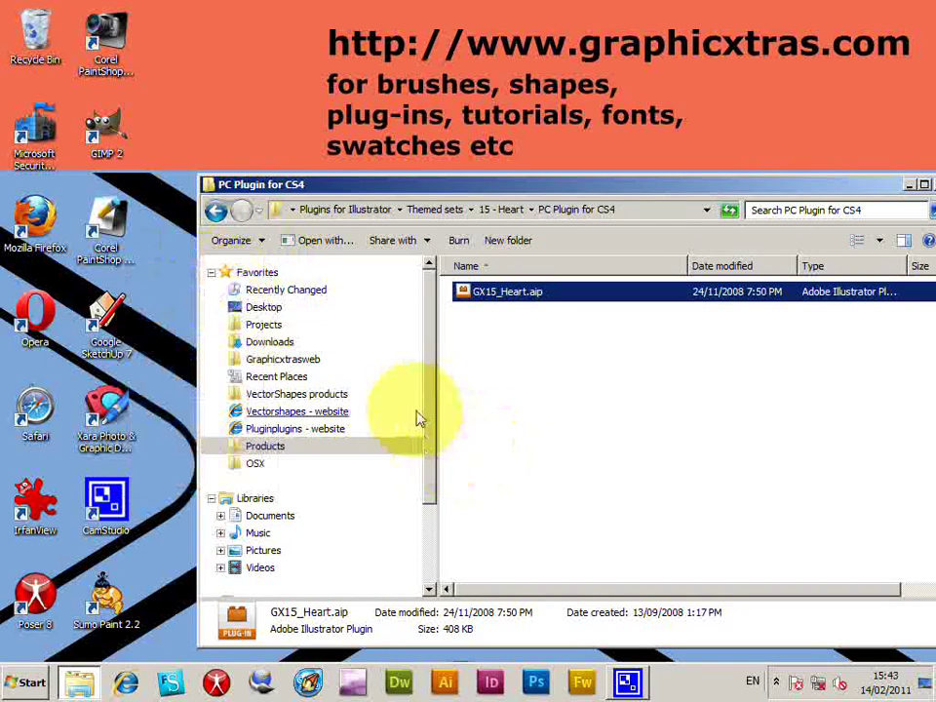
# Browse to C:\Program Files\Adobe\Adobe Illustrator CS5\Plug-ins\graphicxtras in Explorer.
pyautogui.scroll(-1, 429, 418)
pyautogui.moveTo(429, 417); pyautogui.dragTo(437, 493)
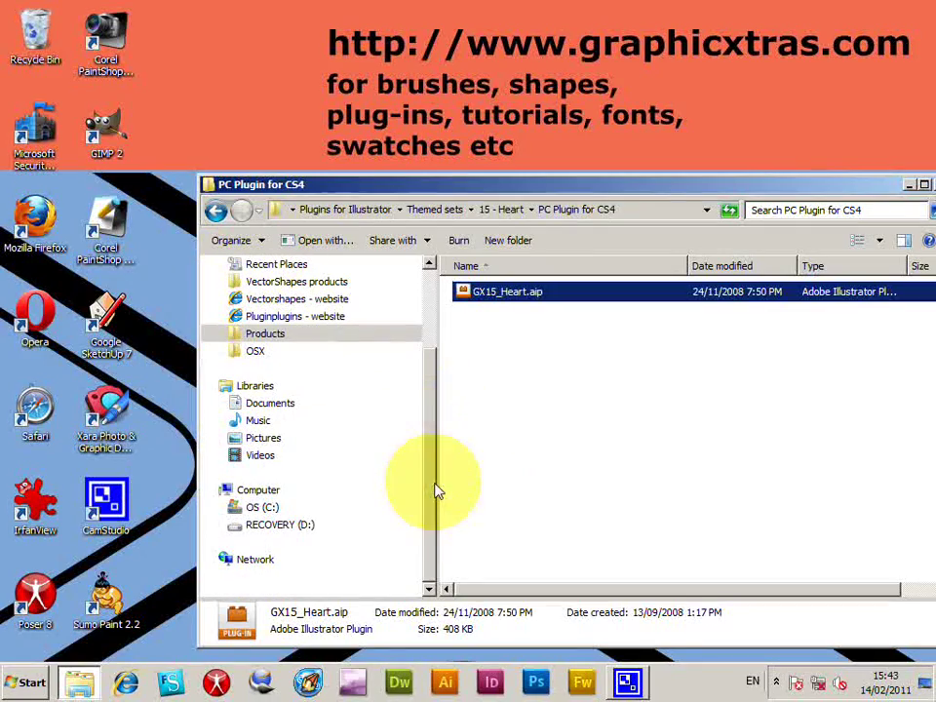
pyautogui.click(256, 509)
pyautogui.moveTo(860, 198); pyautogui.dragTo(768, 183)
pyautogui.moveTo(856, 331); pyautogui.dragTo(857, 388)
pyautogui.doubleClick(410, 399)
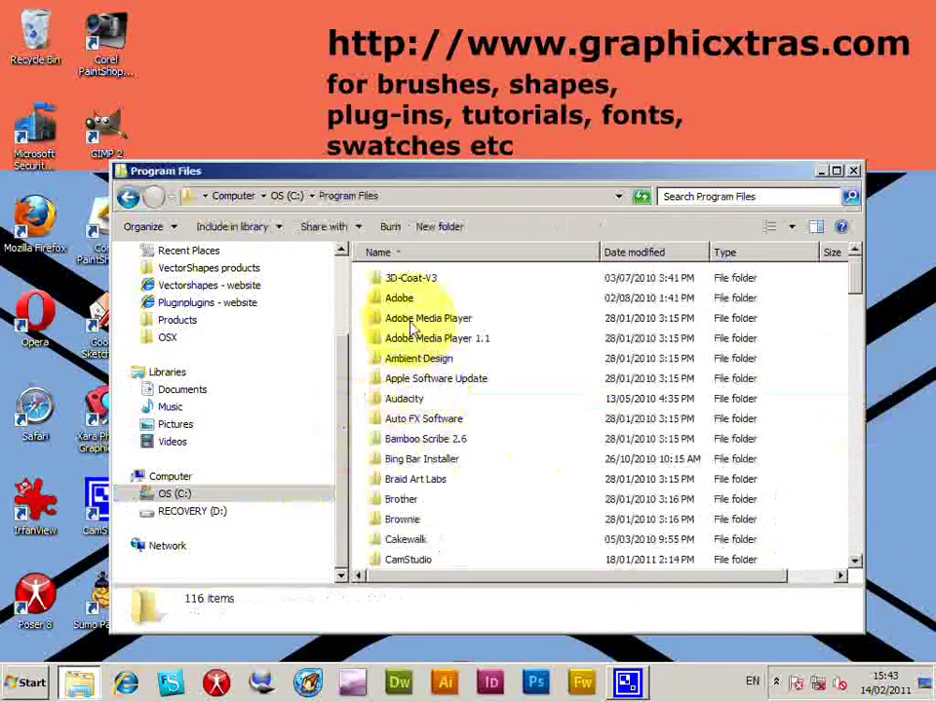
pyautogui.doubleClick(398, 302)
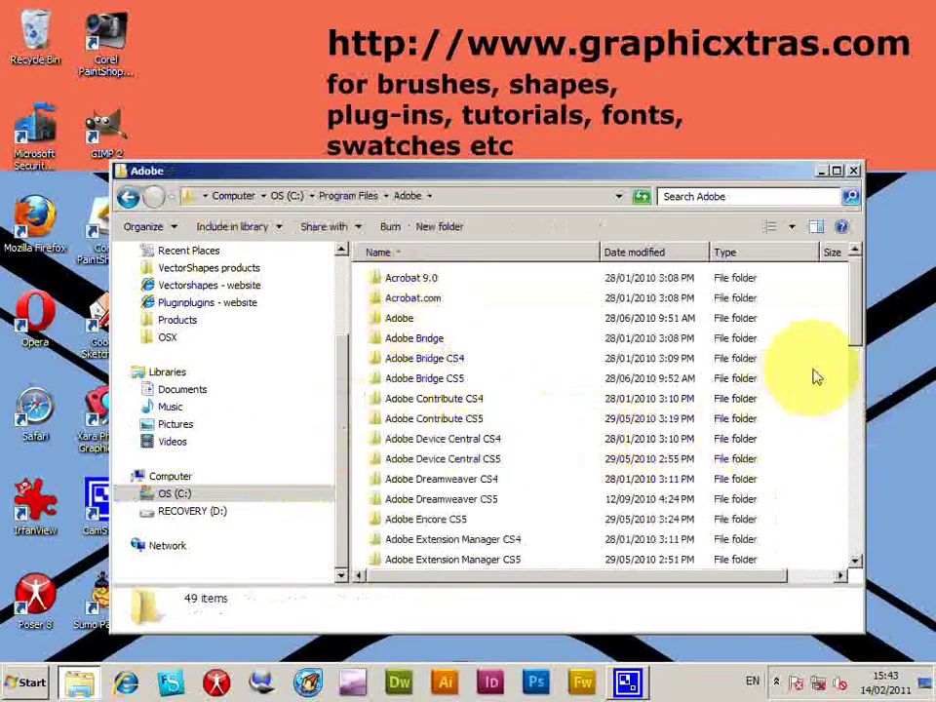
pyautogui.moveTo(855, 324); pyautogui.dragTo(863, 439)
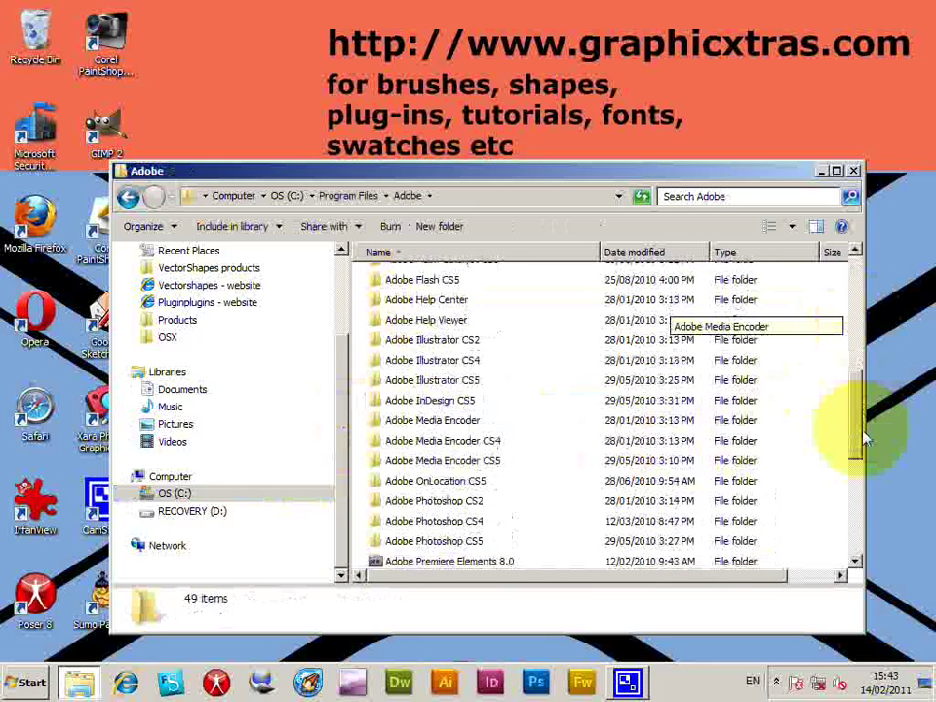
pyautogui.doubleClick(432, 380)
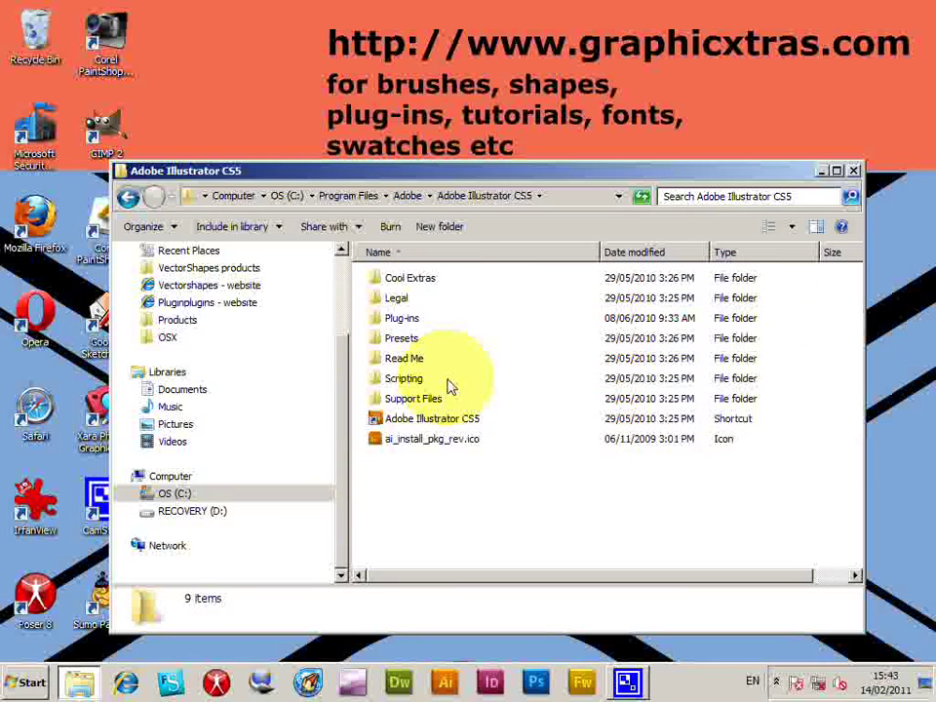
pyautogui.click(402, 320)
pyautogui.doubleClick(405, 321)
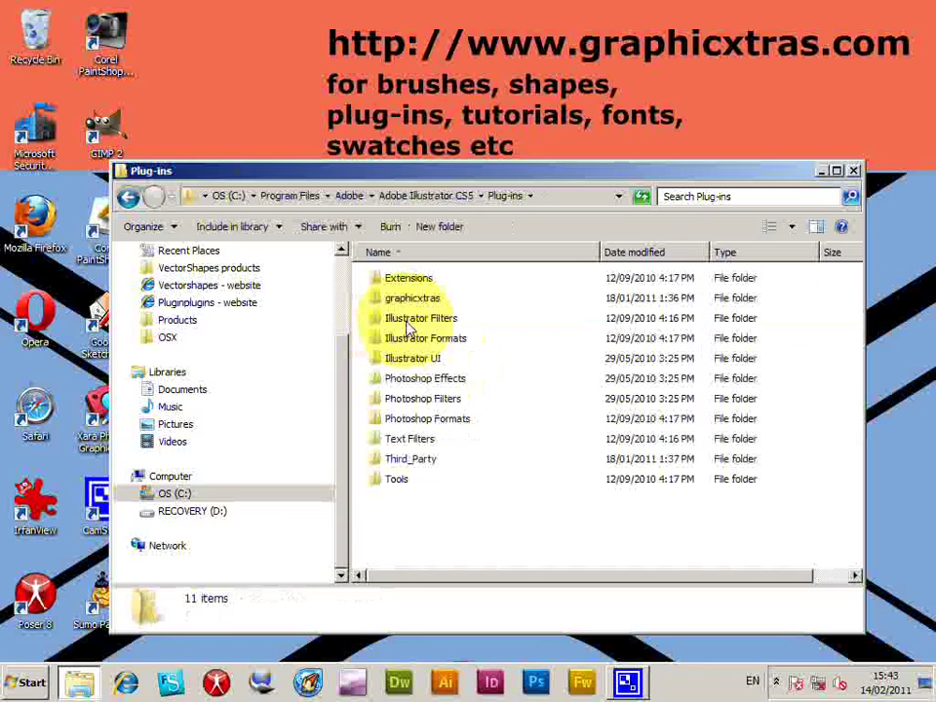
pyautogui.doubleClick(411, 301)
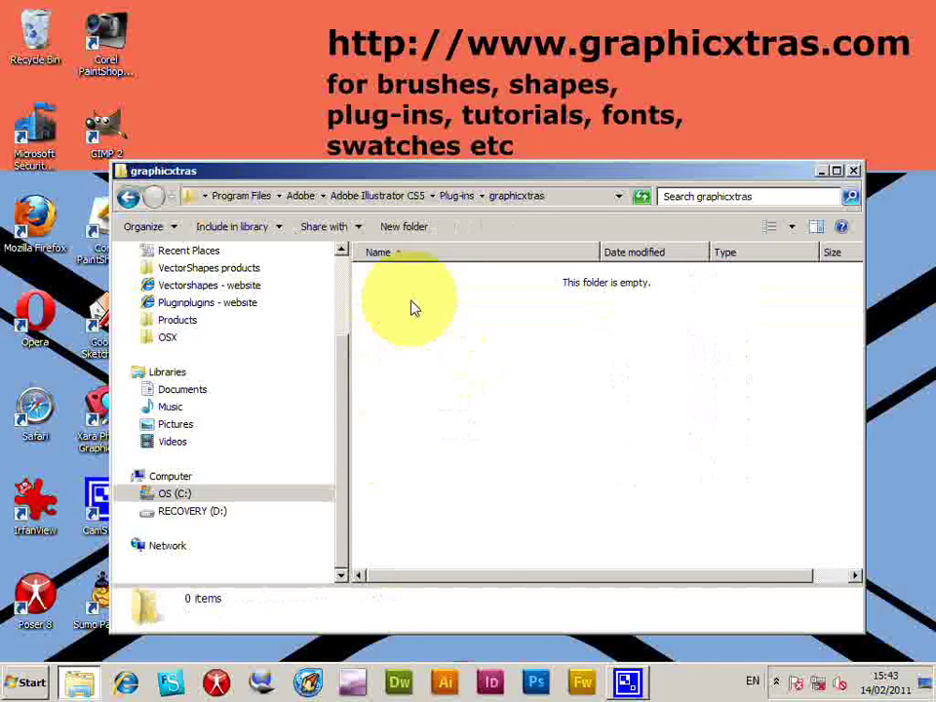
# Paste GX15_Heart.aip into the graphicxtras folder.
pyautogui.hotkey('ctrl', 'v')
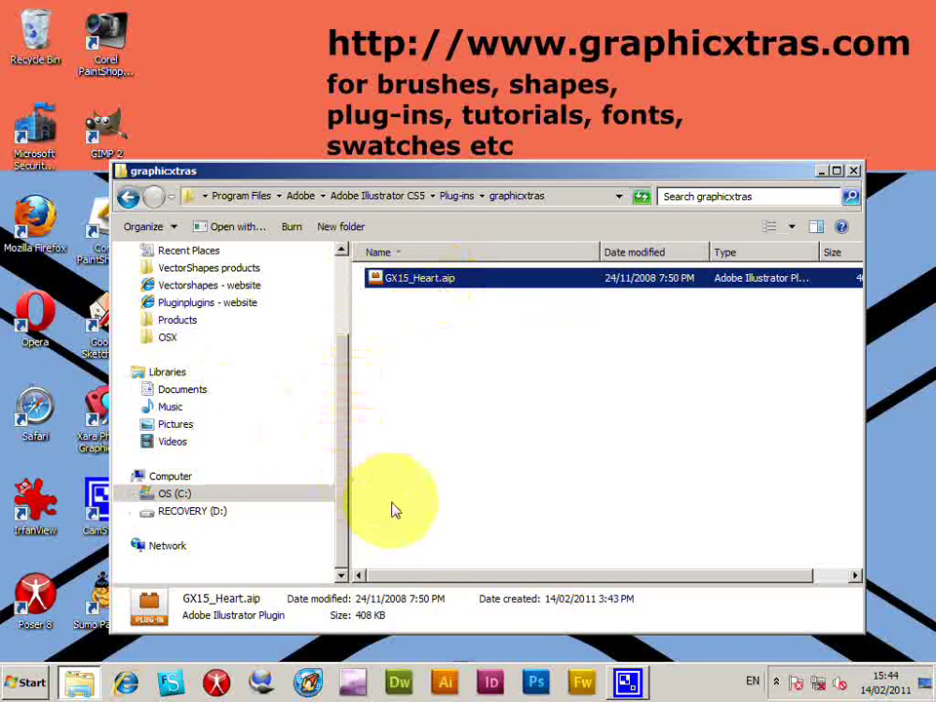
# Launch Adobe Illustrator CS5 from the taskbar.
pyautogui.click(447, 686)
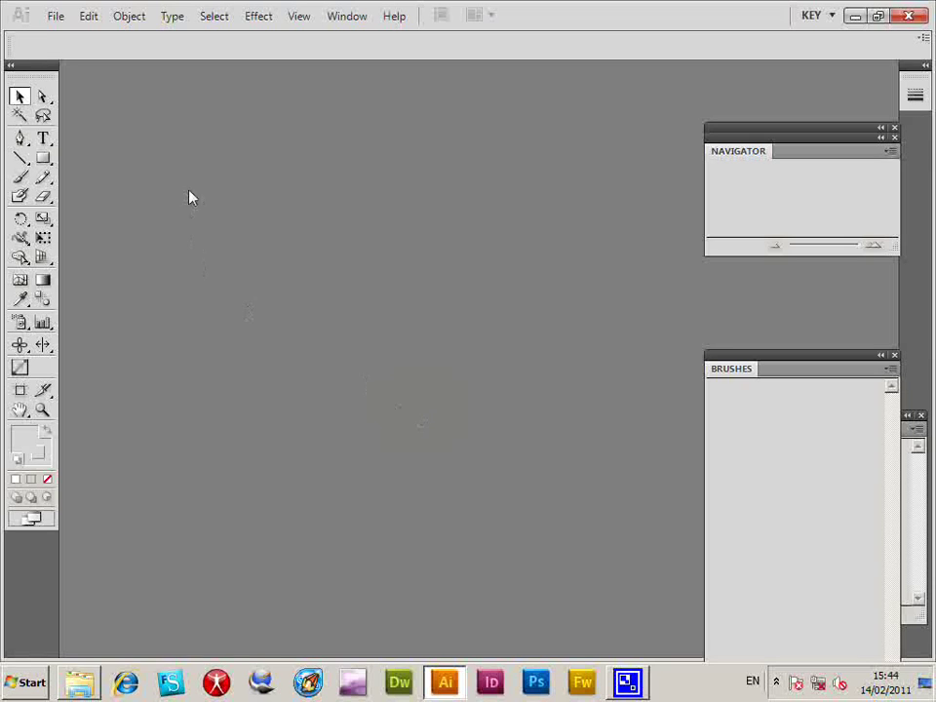
# Open Illustrator's File menu to reach the New document command.
pyautogui.click(63, 22)
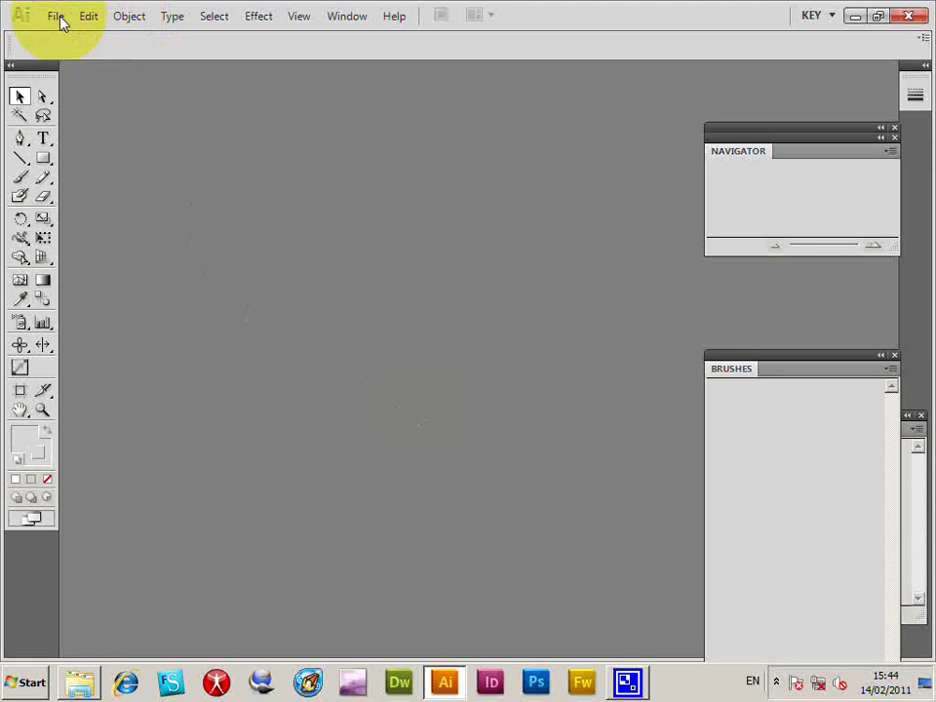
pyautogui.click(56, 17)
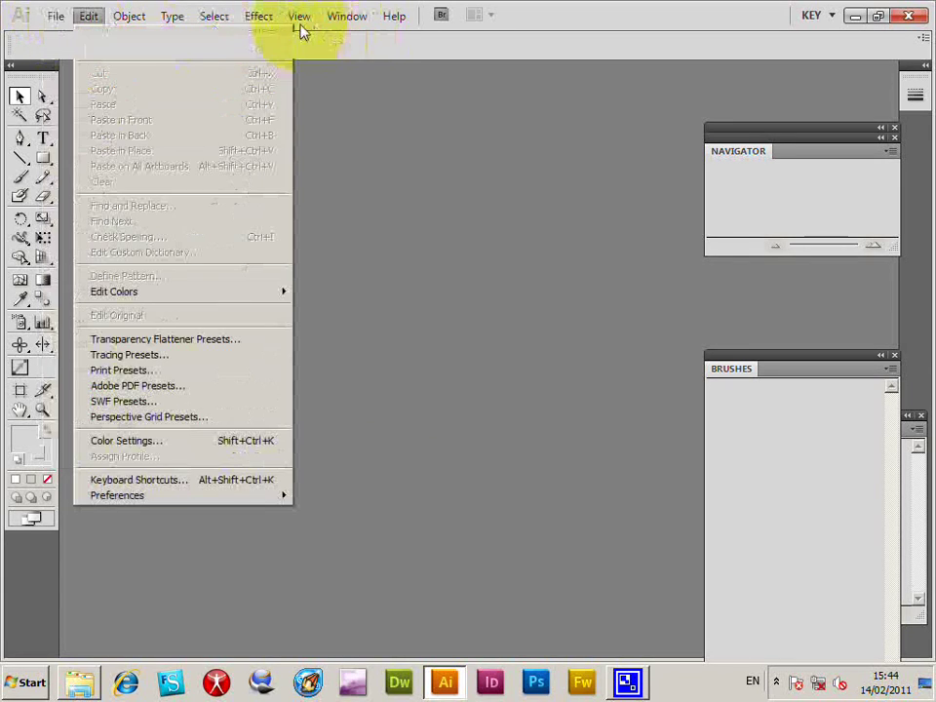
pyautogui.moveTo(281, 26)
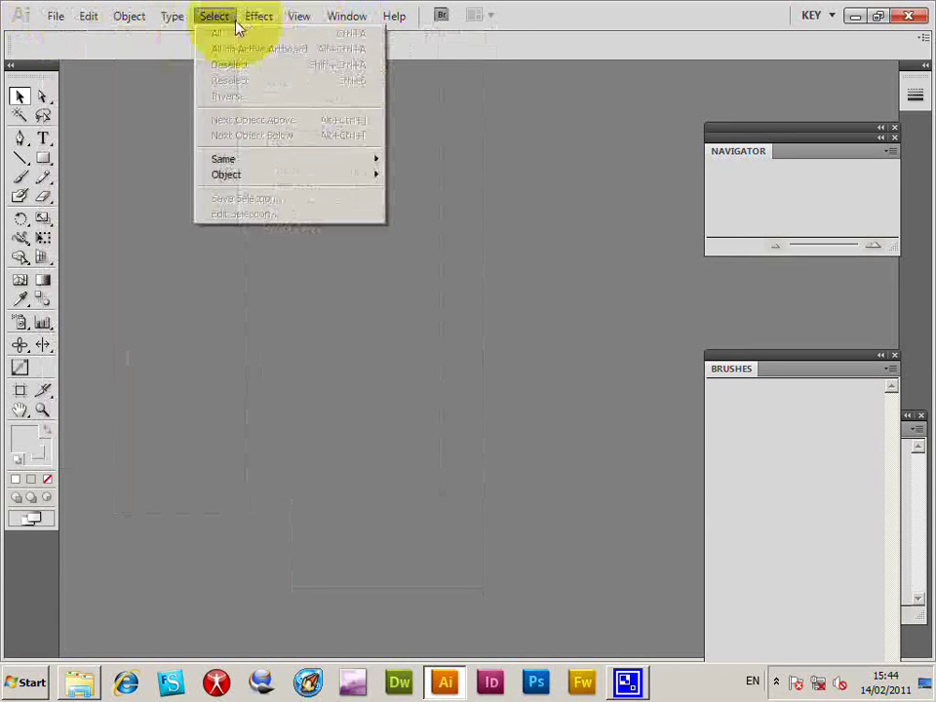
pyautogui.moveTo(200, 20)
pyautogui.moveTo(56, 17)
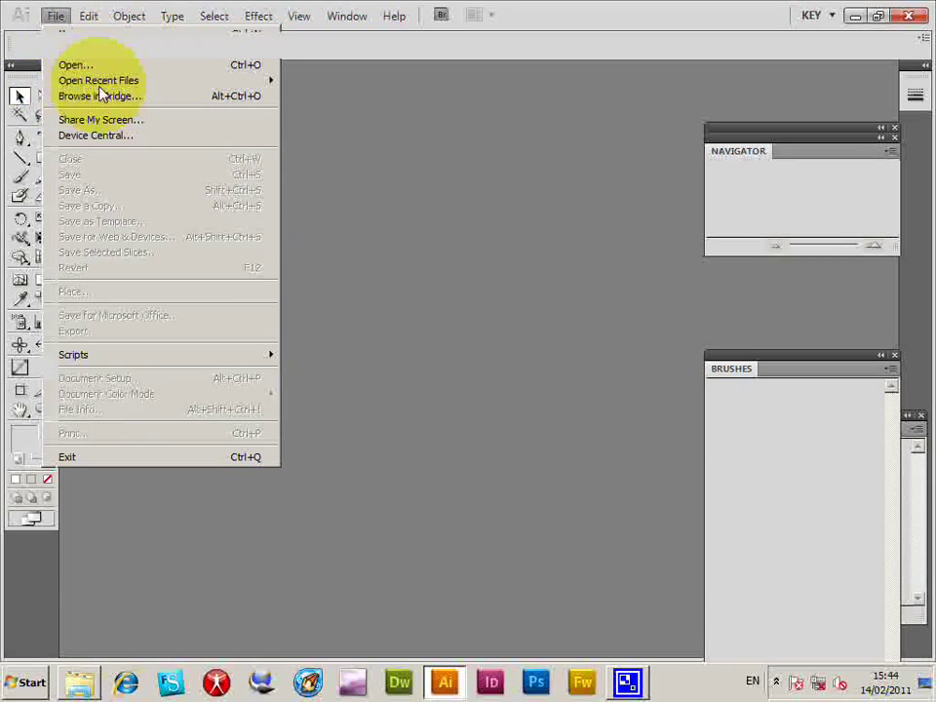
# Create a new Letter document and browse Object > Filters for the Heart plugin.
pyautogui.click(73, 33)
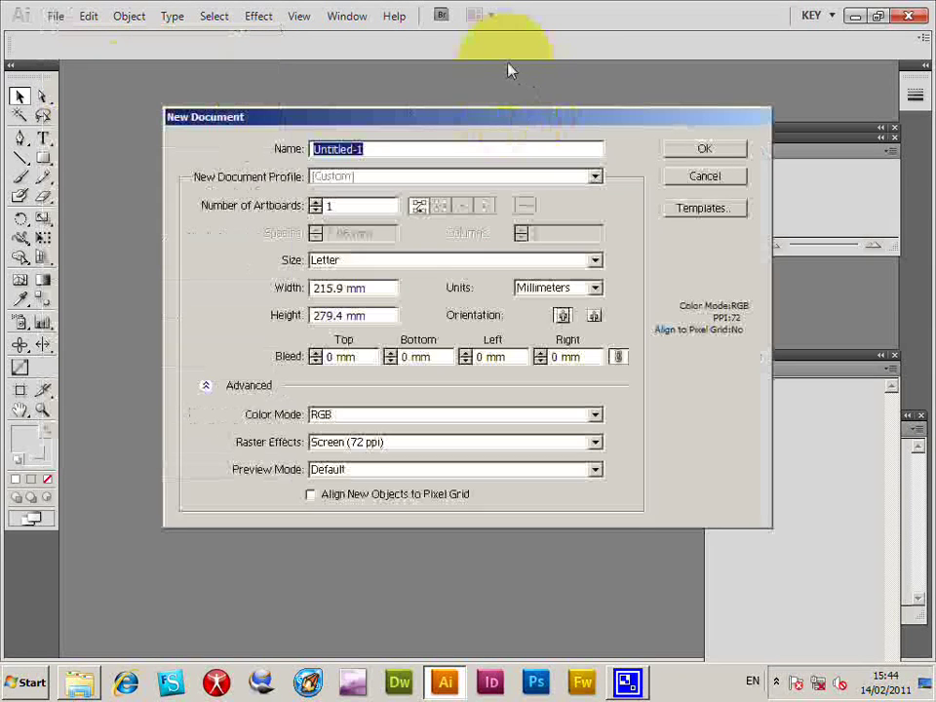
pyautogui.click(699, 153)
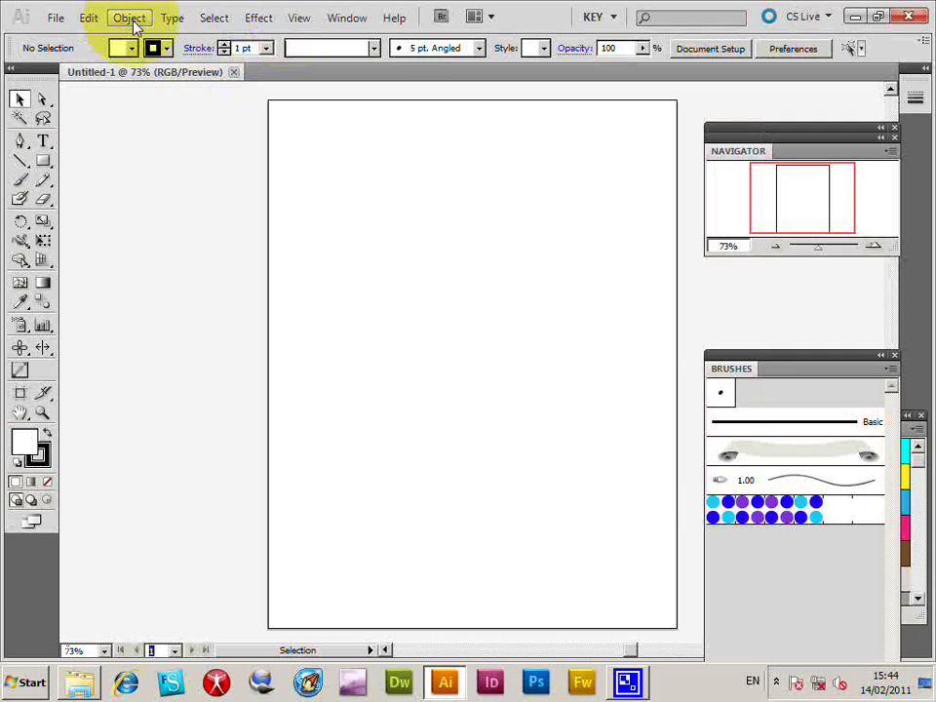
pyautogui.click(134, 25)
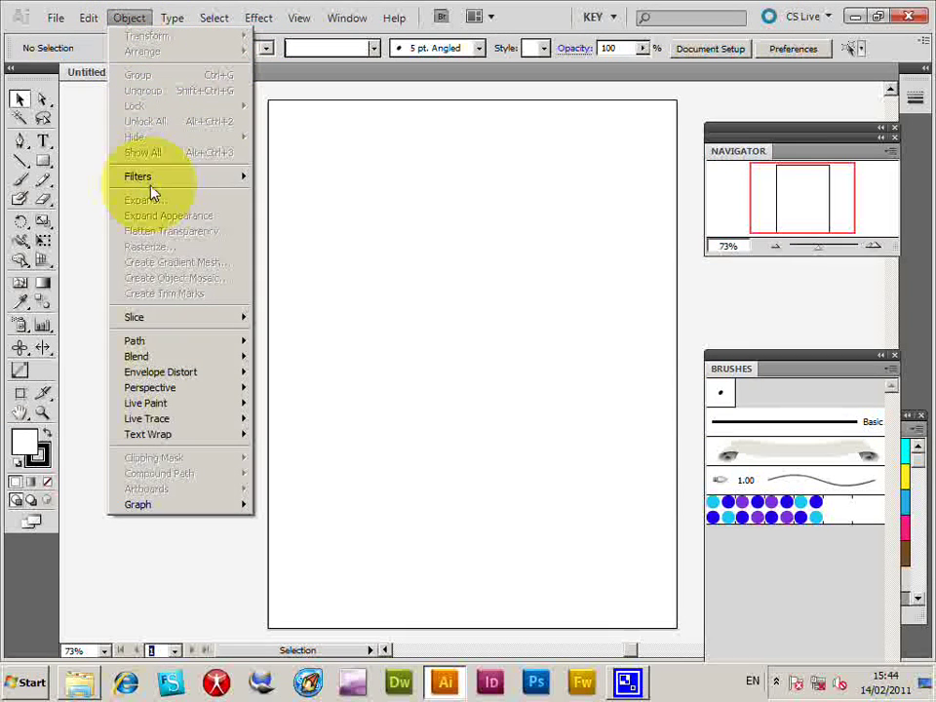
pyautogui.moveTo(155, 179)
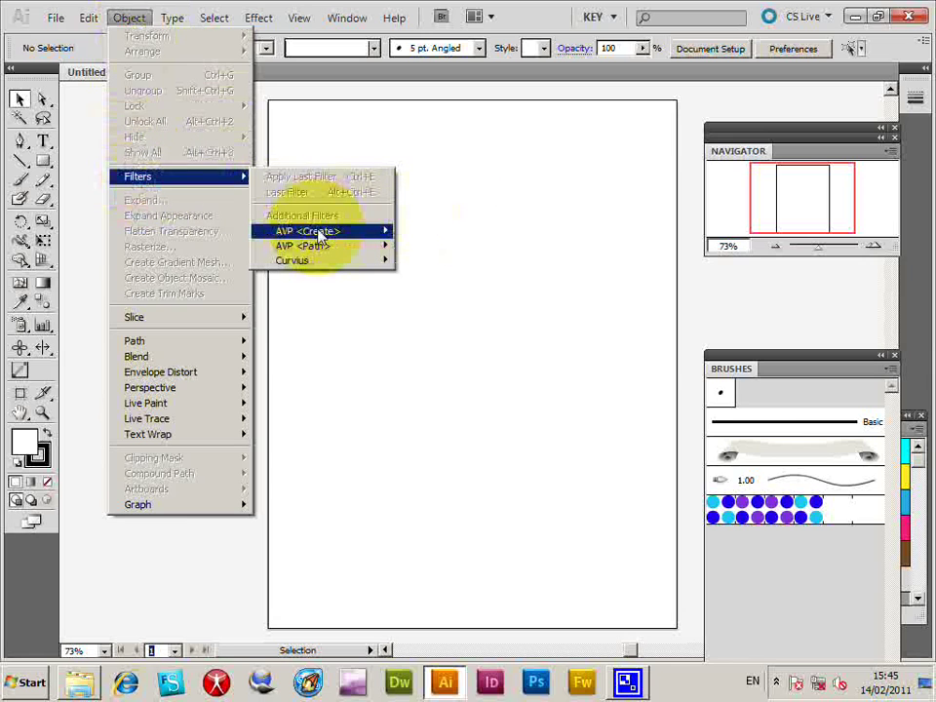
pyautogui.moveTo(319, 233)
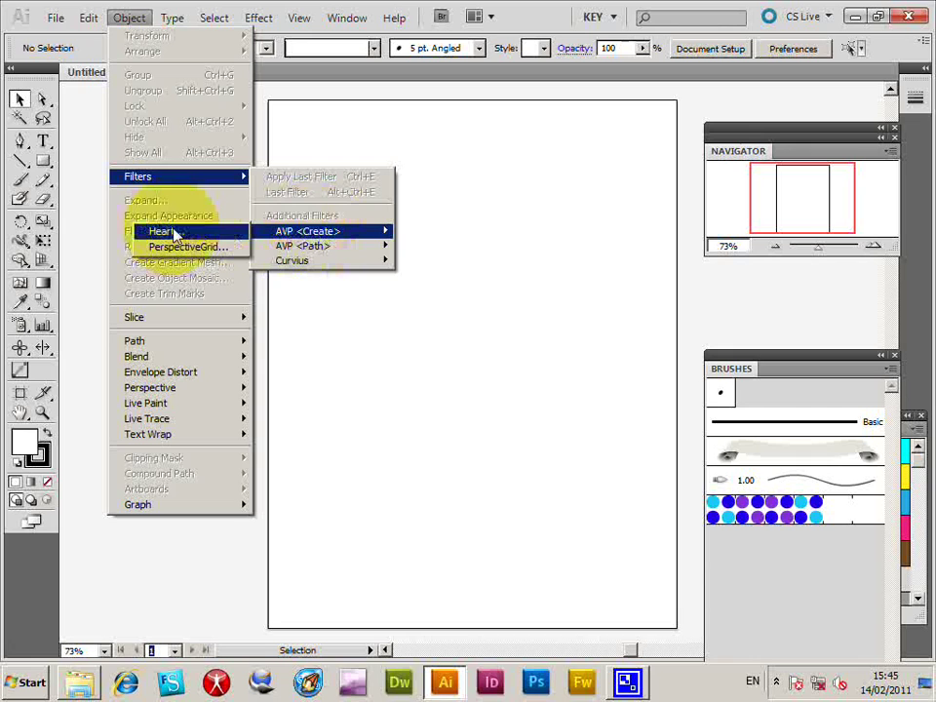
pyautogui.click(67, 60)
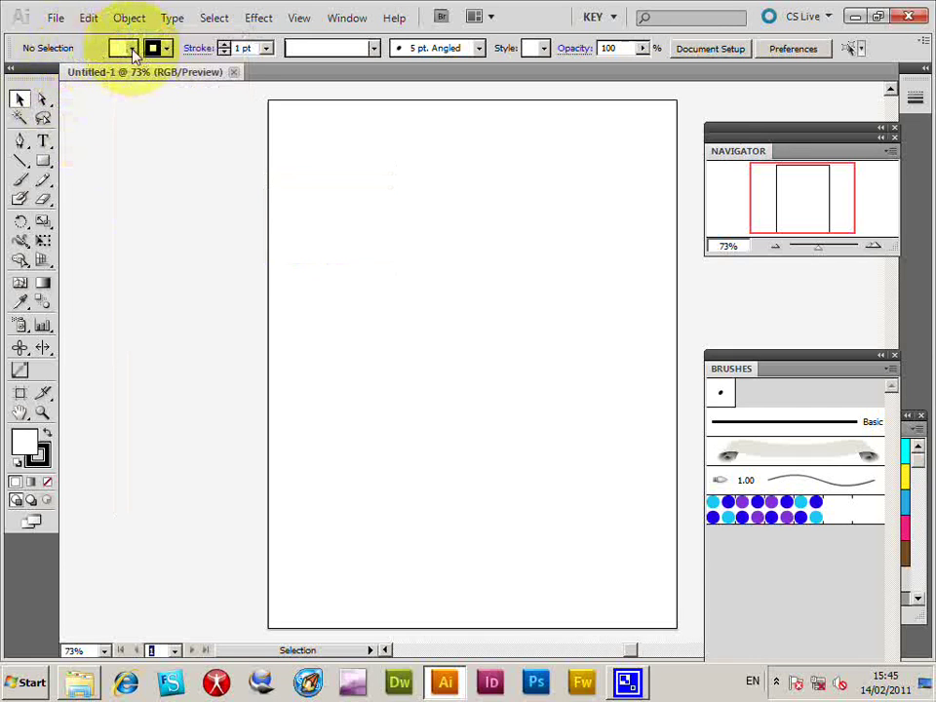
# Switch the fill colour to red from the Fill swatch dropdown.
pyautogui.click(132, 53)
pyautogui.click(57, 66)
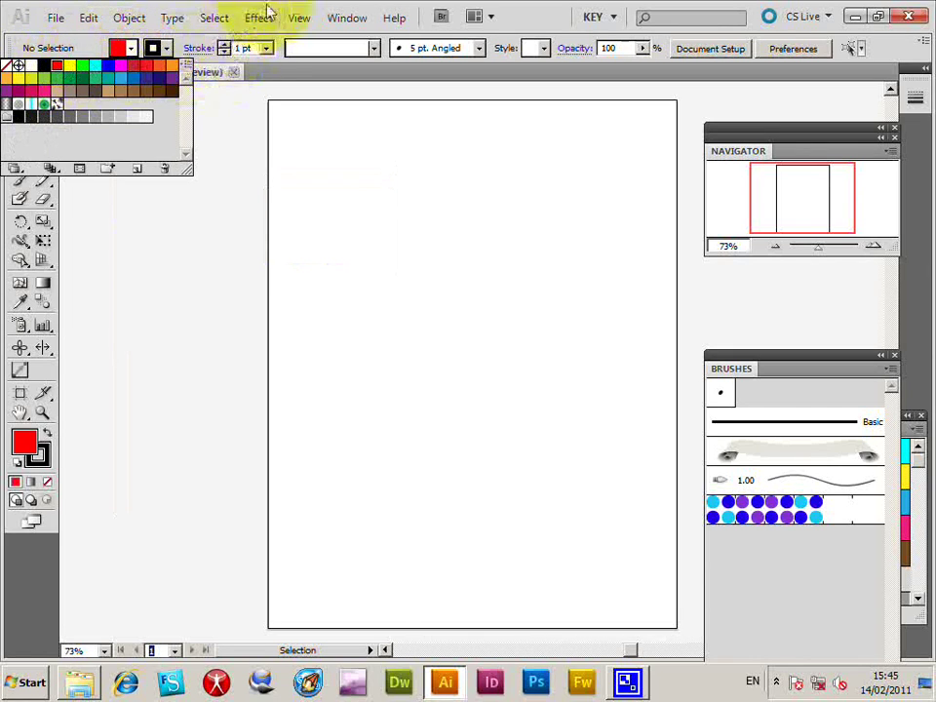
pyautogui.click(130, 18)
pyautogui.click(130, 18)
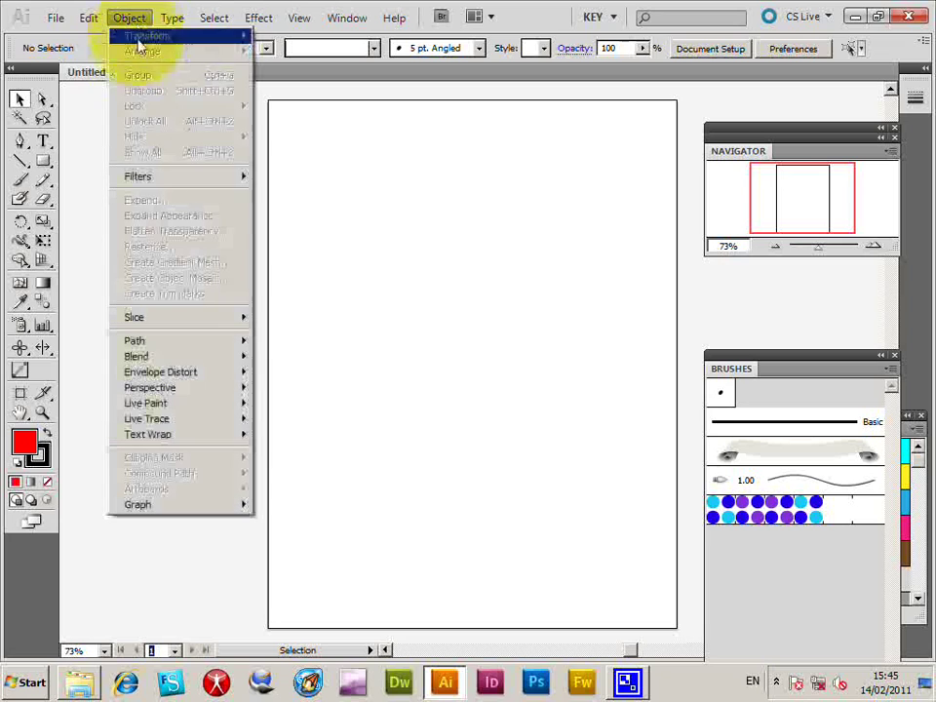
# Run the Heart plugin from AVP <Create> and move its dialog off the heart.
pyautogui.moveTo(327, 236)
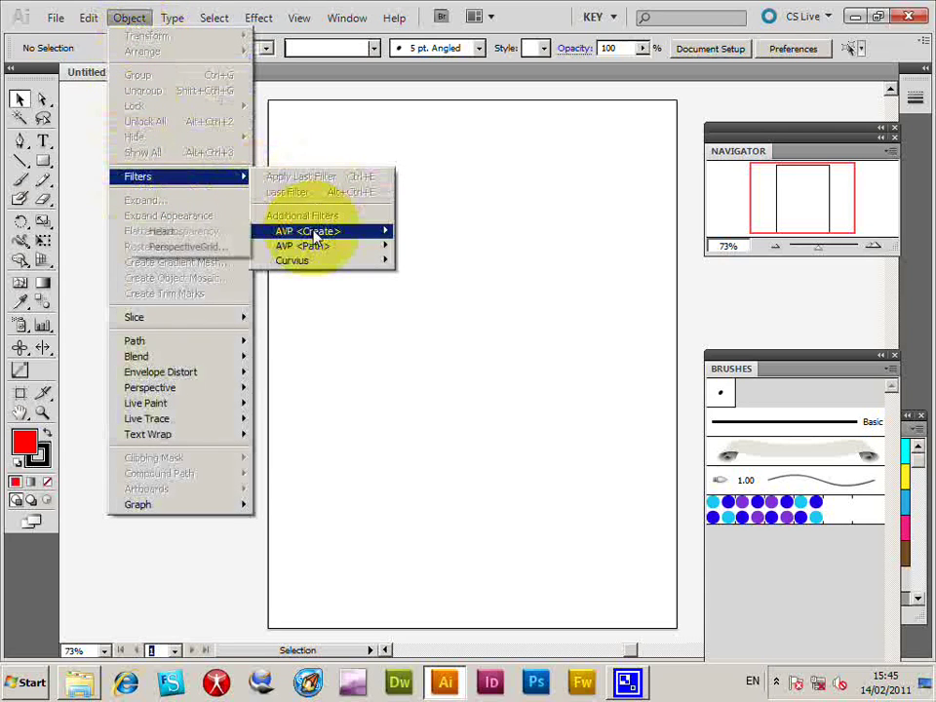
pyautogui.click(168, 237)
pyautogui.moveTo(400, 208); pyautogui.dragTo(511, 163)
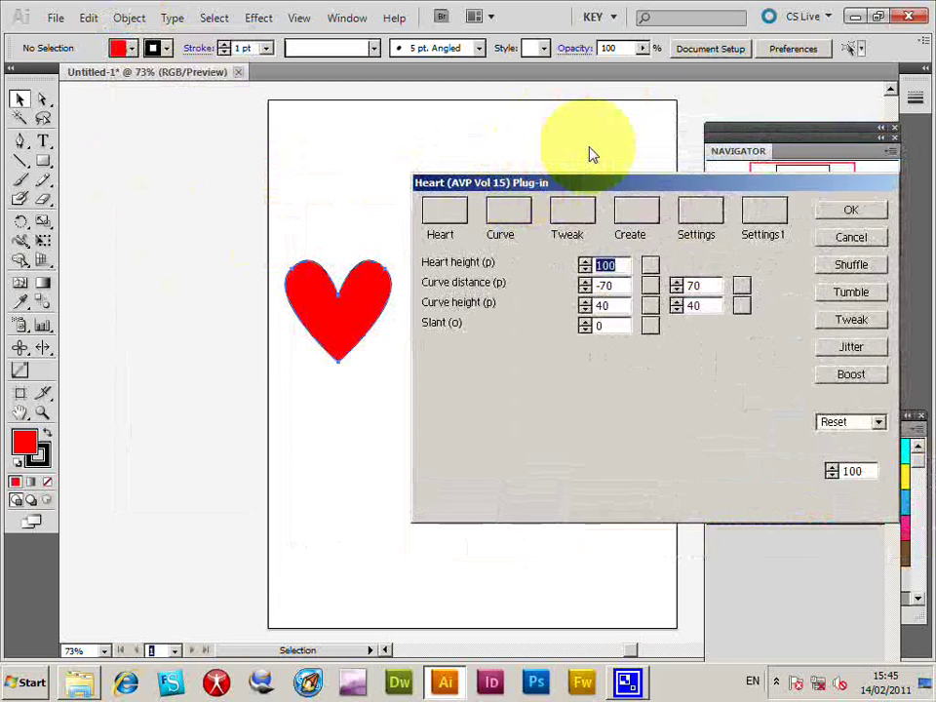
pyautogui.moveTo(597, 185); pyautogui.dragTo(589, 146)
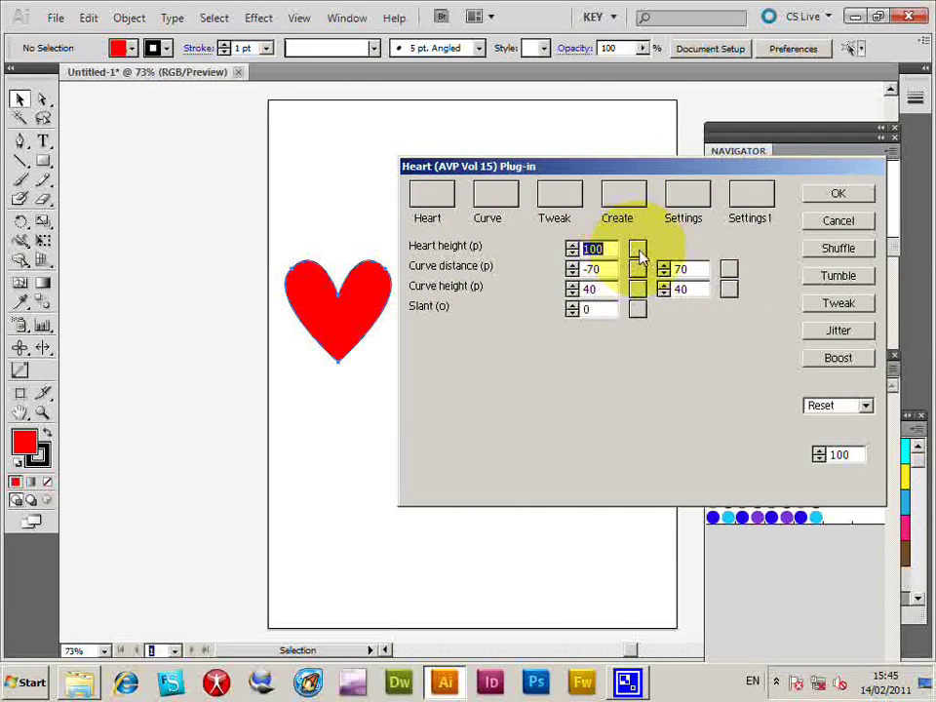
# Set the heart height to 100, then nudge it a few steps taller.
pyautogui.moveTo(639, 255); pyautogui.dragTo(336, 439)
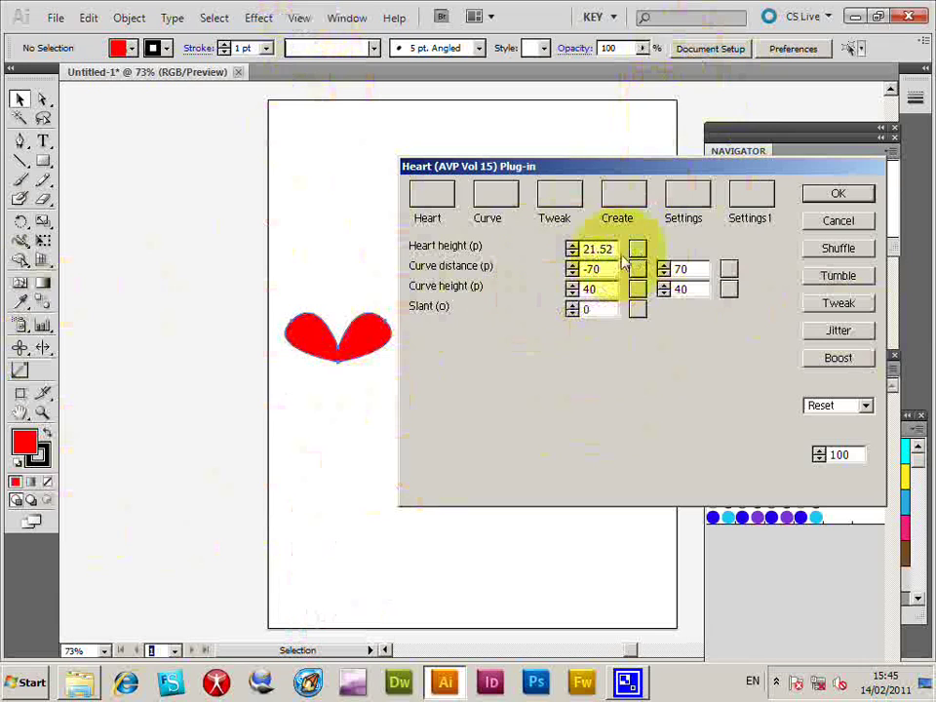
pyautogui.moveTo(612, 255); pyautogui.dragTo(512, 250)
pyautogui.write('100')
pyautogui.press('Tab')
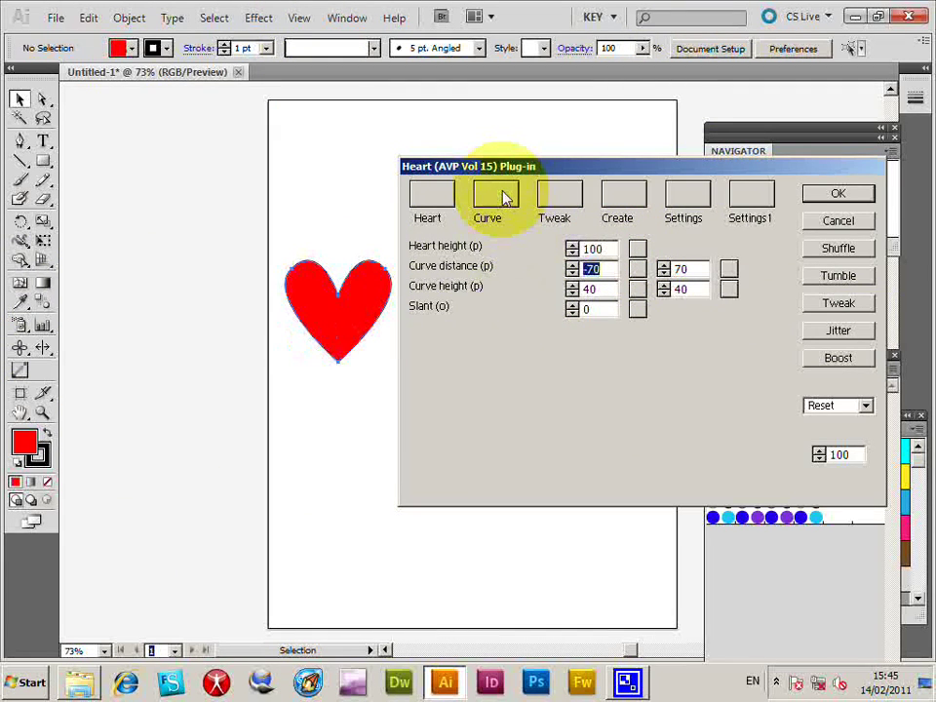
pyautogui.click(572, 246)
pyautogui.click(572, 246)
pyautogui.click(573, 246)
pyautogui.click(572, 246)
pyautogui.click(572, 246)
pyautogui.click(572, 245)
pyautogui.click(573, 245)
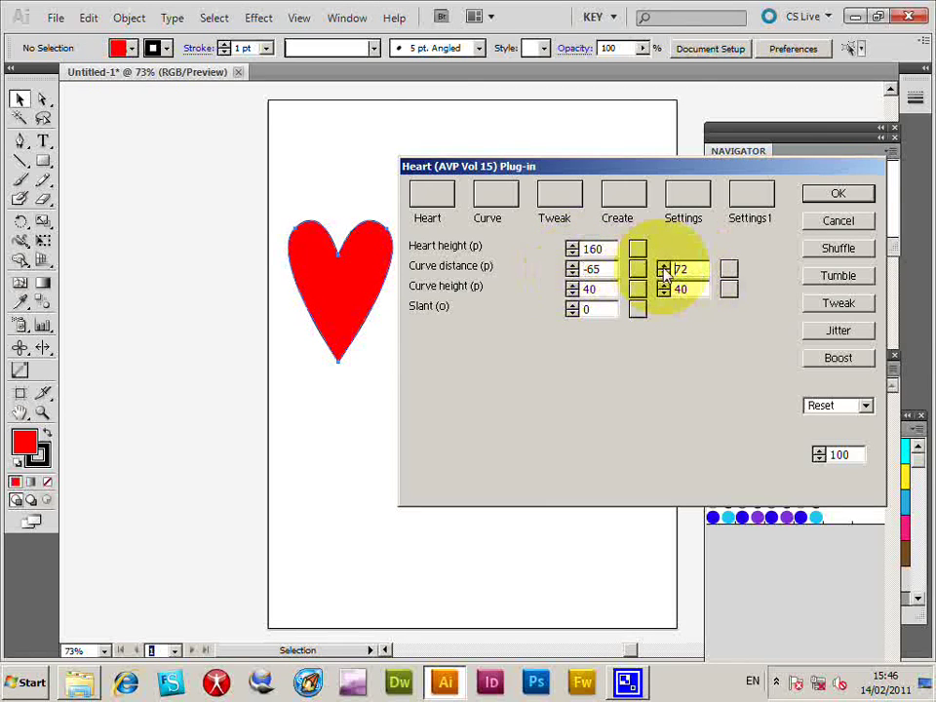
# Set the second curve distance to 81 and tilt the heart to a slant of -8.86.
pyautogui.moveTo(664, 272); pyautogui.dragTo(662, 270)
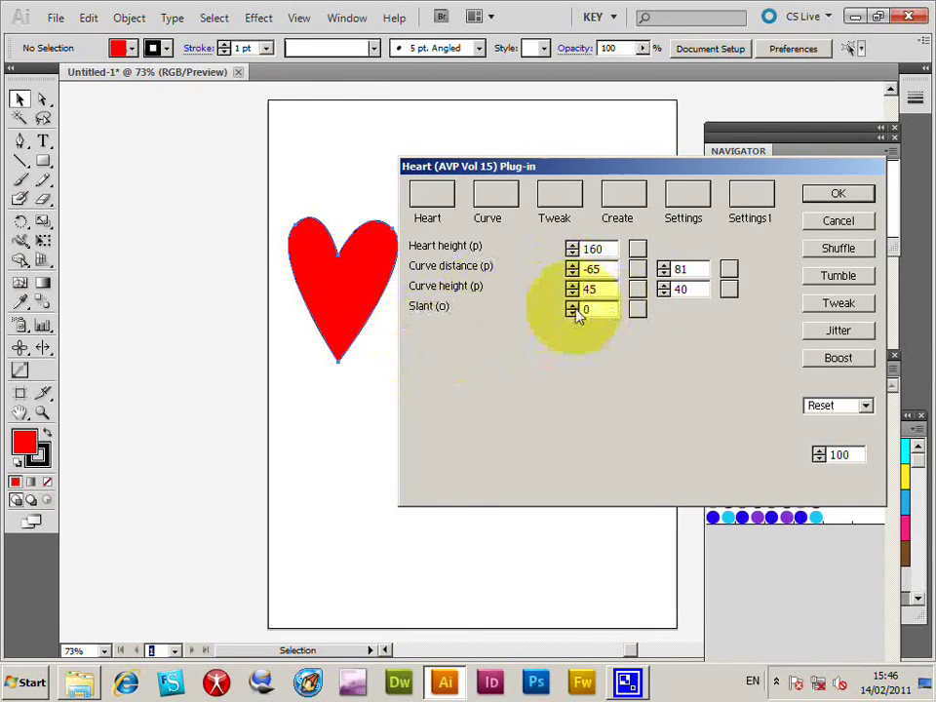
pyautogui.click(575, 306)
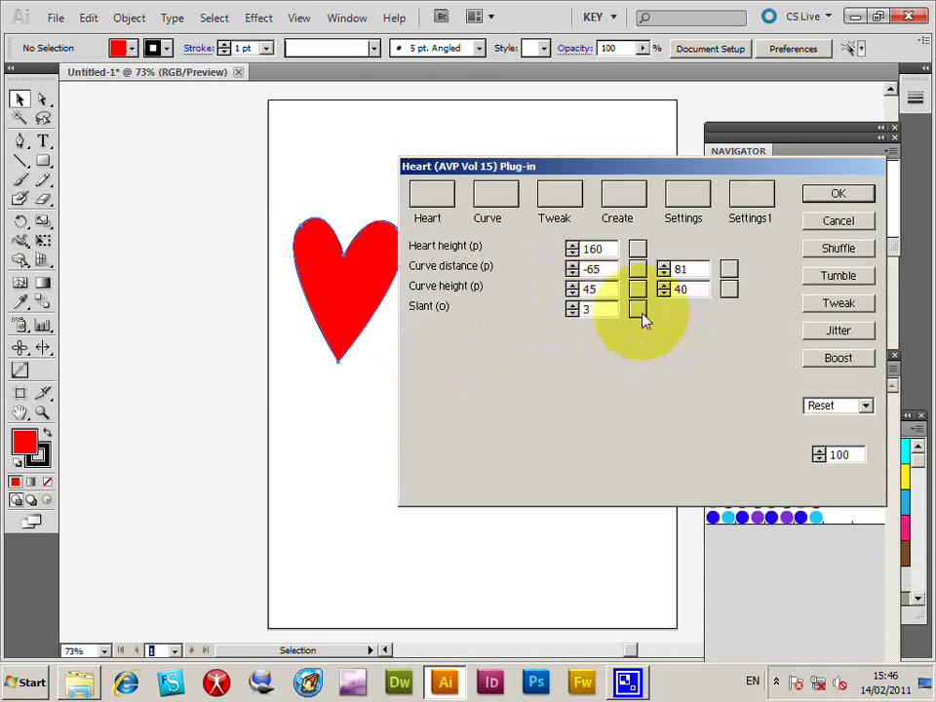
pyautogui.moveTo(639, 310); pyautogui.dragTo(495, 201)
# On the Tweak tab, try presets Heart 2 through Heart 6, ending on Heart 6.
pyautogui.click(494, 201)
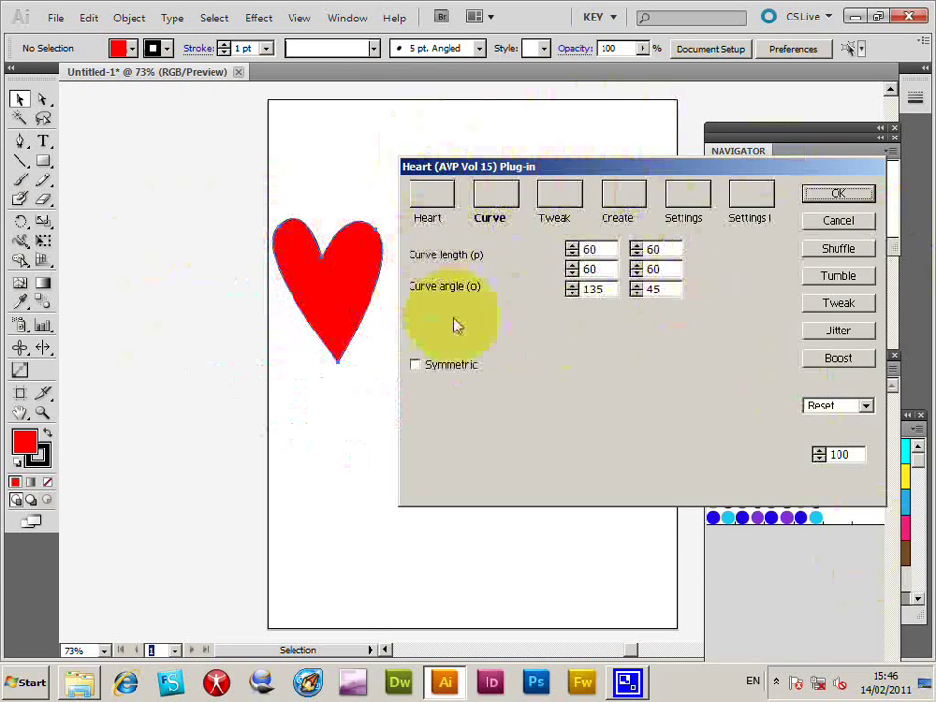
pyautogui.click(560, 216)
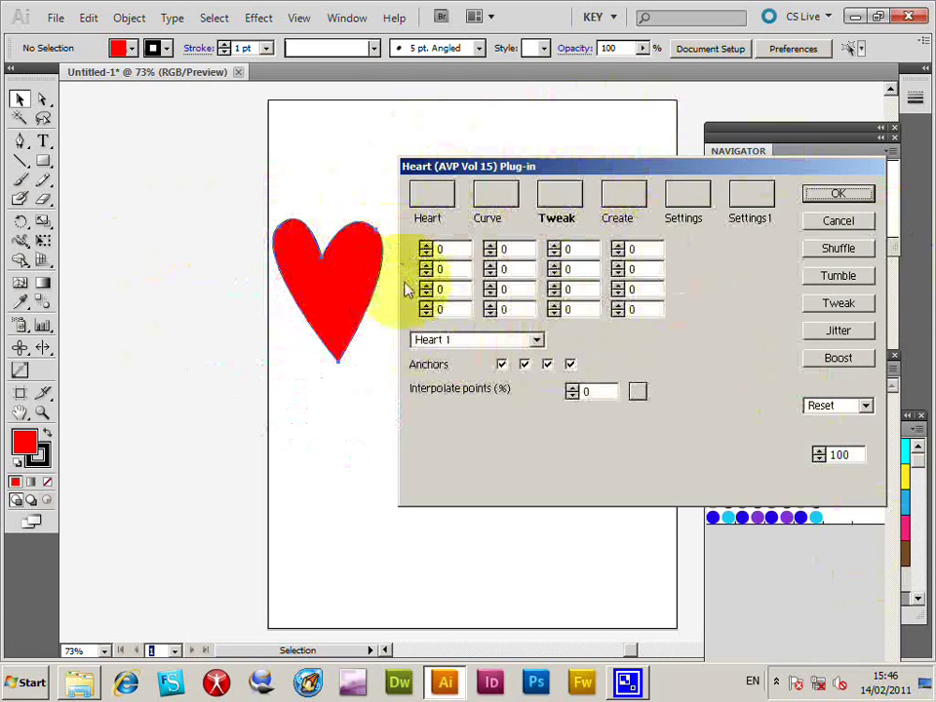
pyautogui.click(458, 342)
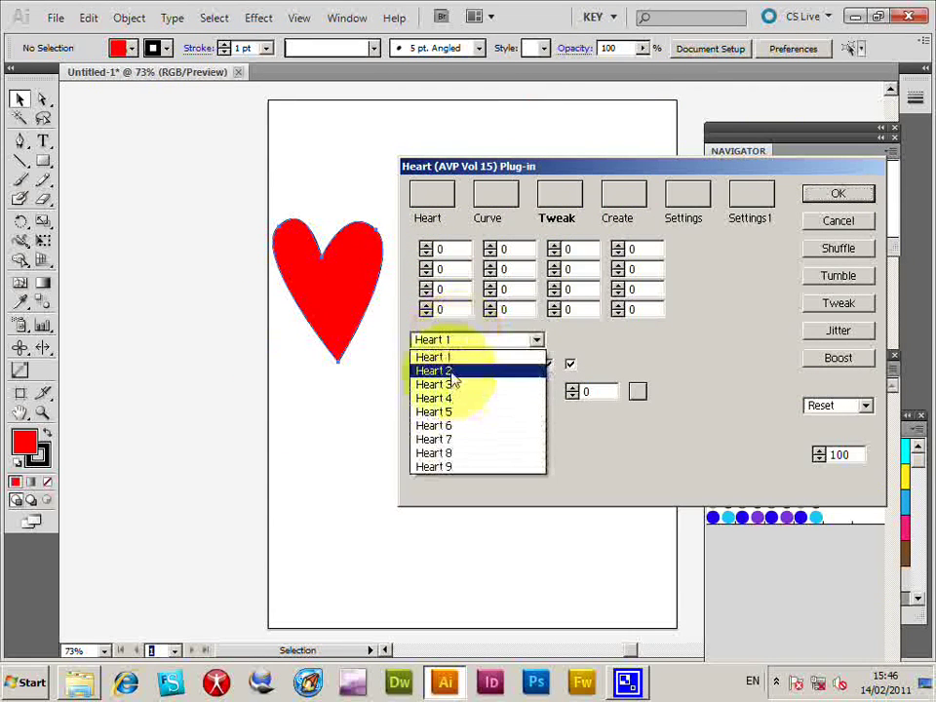
pyautogui.click(447, 371)
pyautogui.click(440, 343)
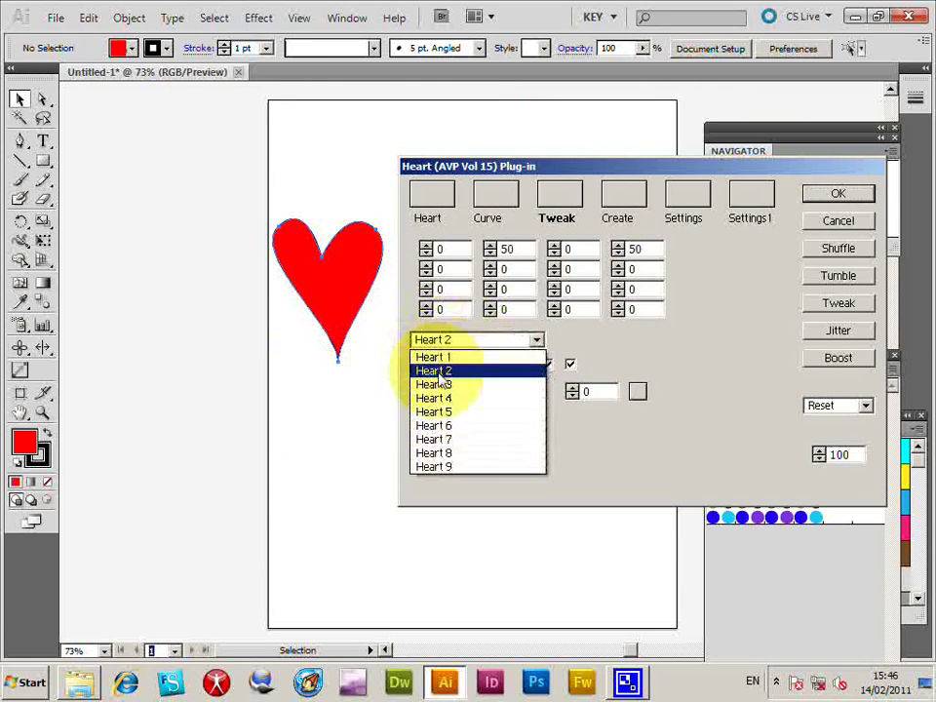
pyautogui.click(441, 369)
pyautogui.click(451, 339)
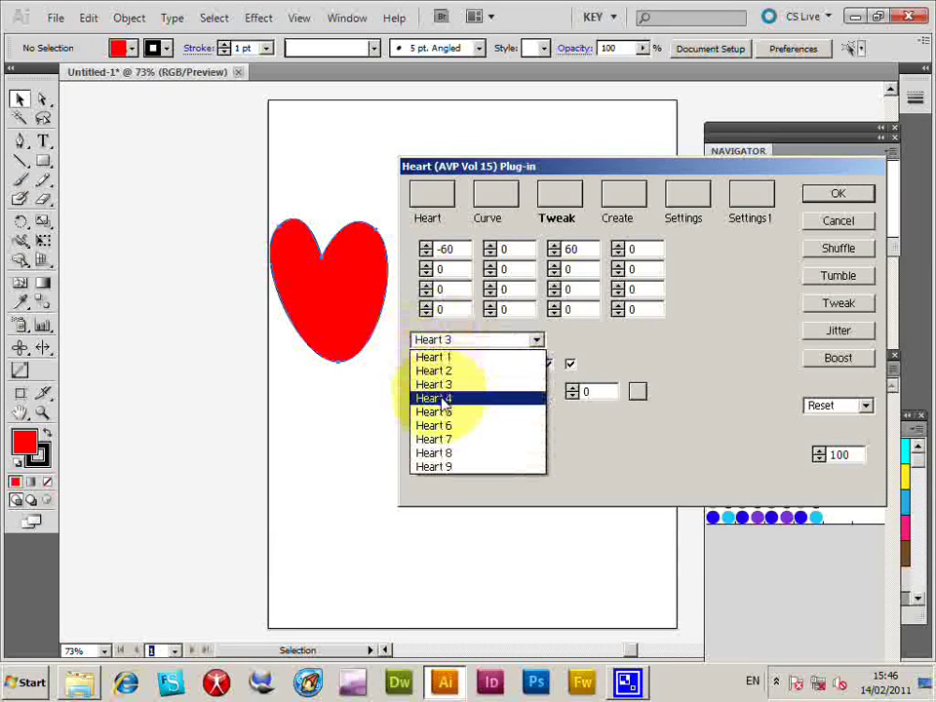
pyautogui.click(451, 397)
pyautogui.click(451, 341)
pyautogui.click(447, 412)
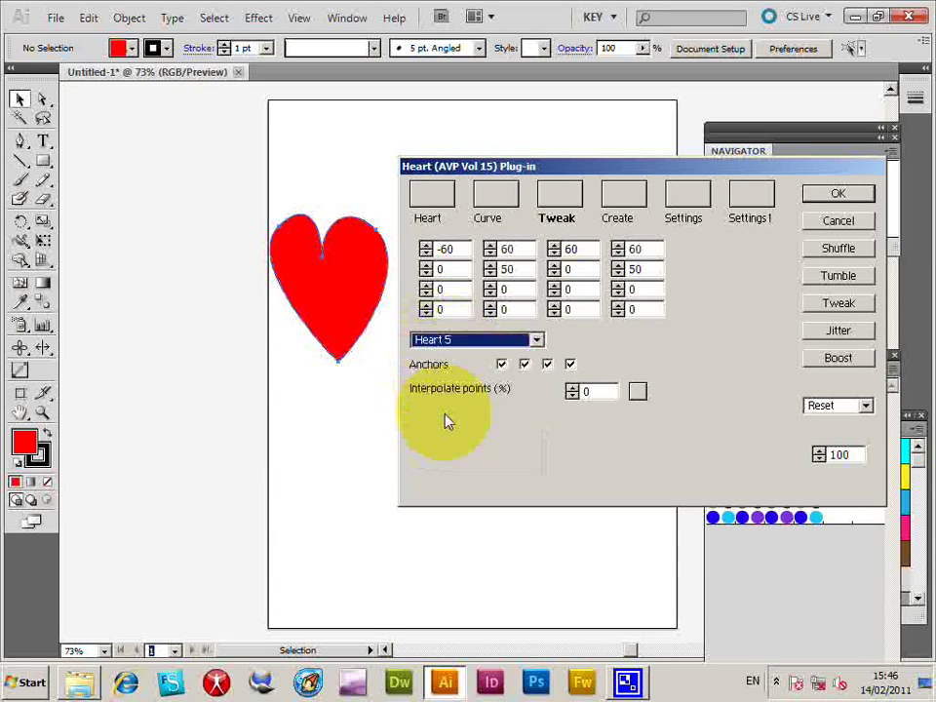
pyautogui.click(449, 342)
pyautogui.click(449, 426)
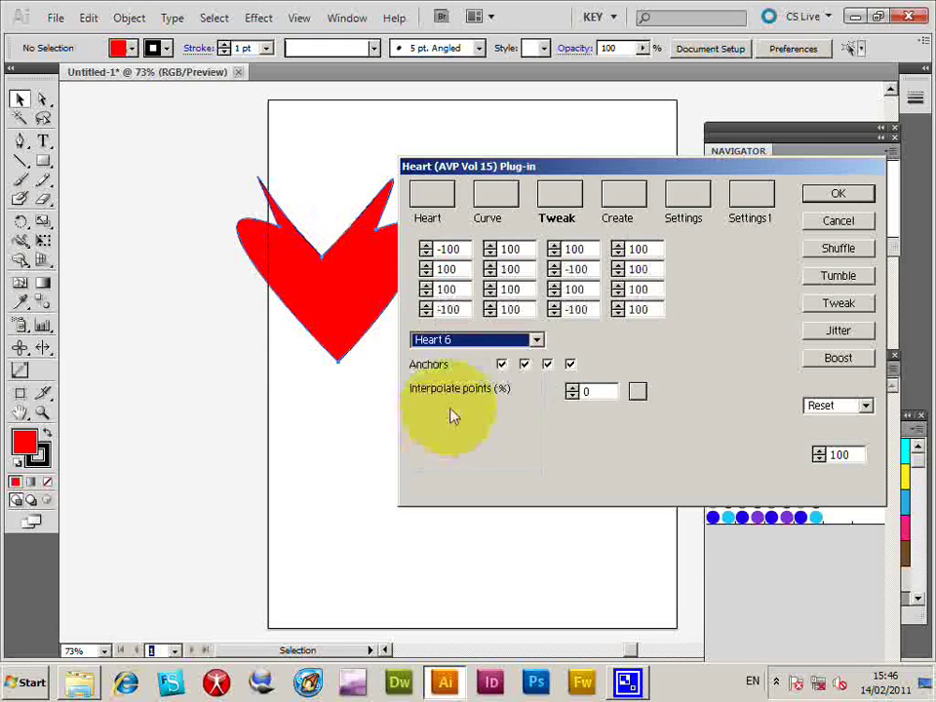
# Open the Create tab and review the heart placement dropdown options.
pyautogui.click(624, 199)
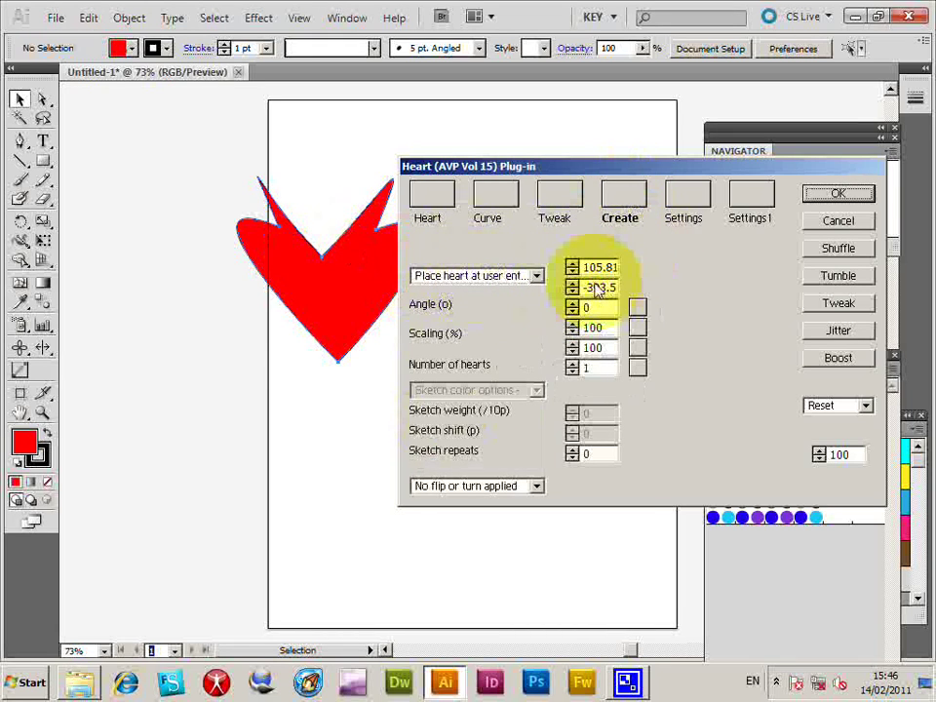
pyautogui.click(497, 279)
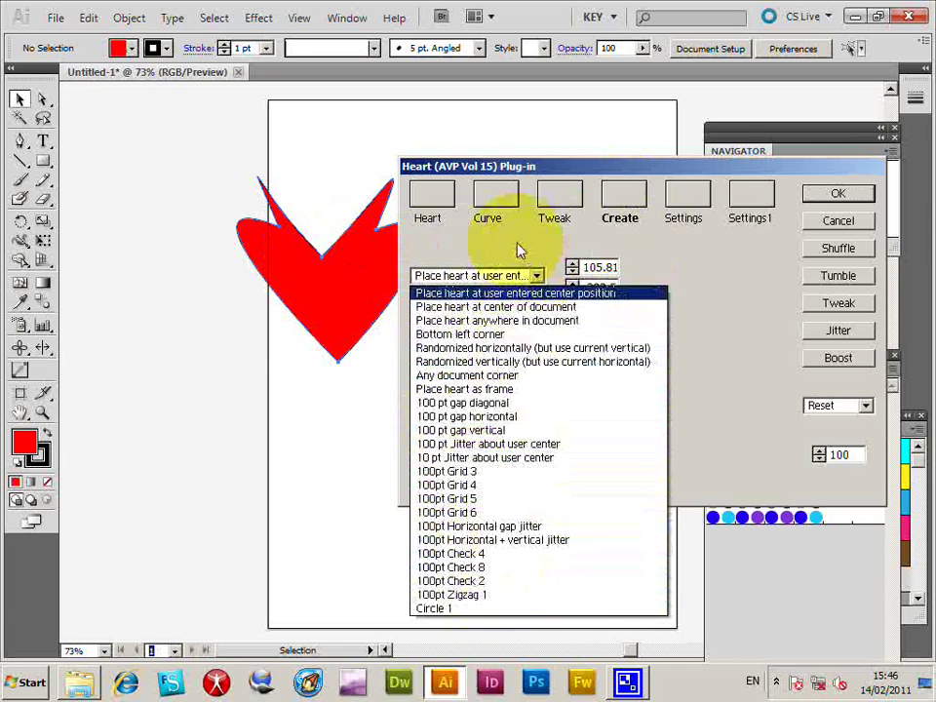
# Tick Fill [R] on the Settings tab and shuffle four times until the heart turns purple.
pyautogui.click(690, 209)
pyautogui.click(693, 200)
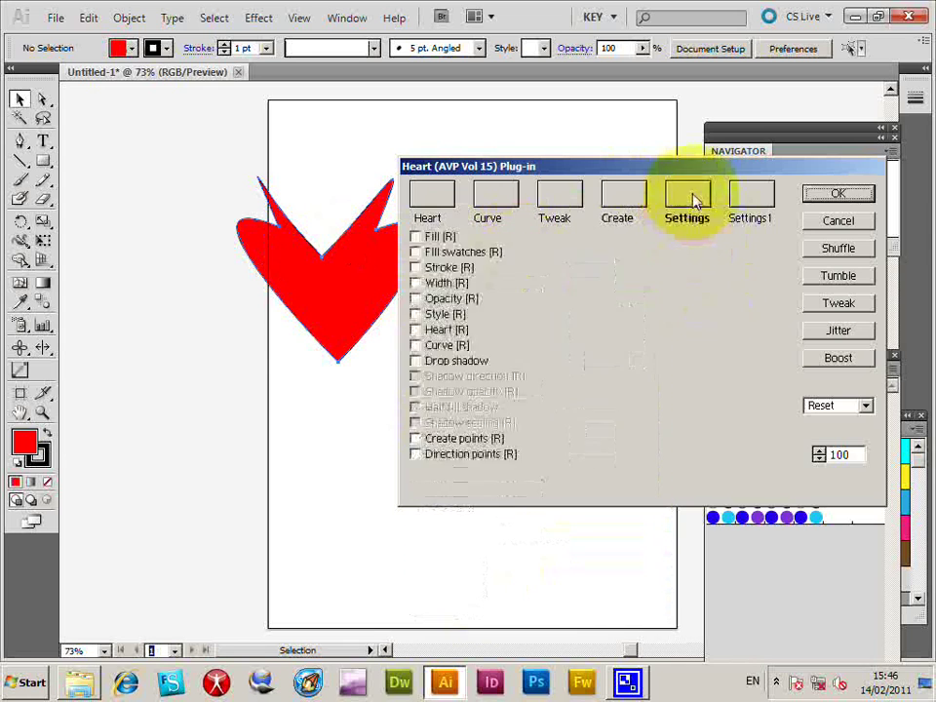
pyautogui.click(437, 237)
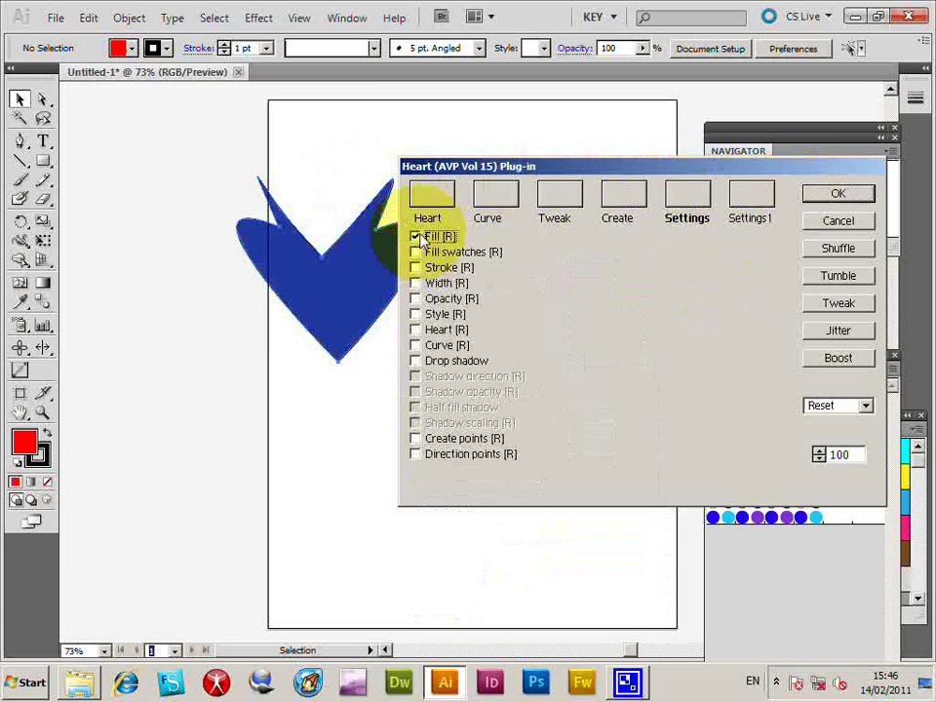
pyautogui.click(839, 250)
pyautogui.click(839, 250)
pyautogui.click(839, 249)
pyautogui.click(839, 250)
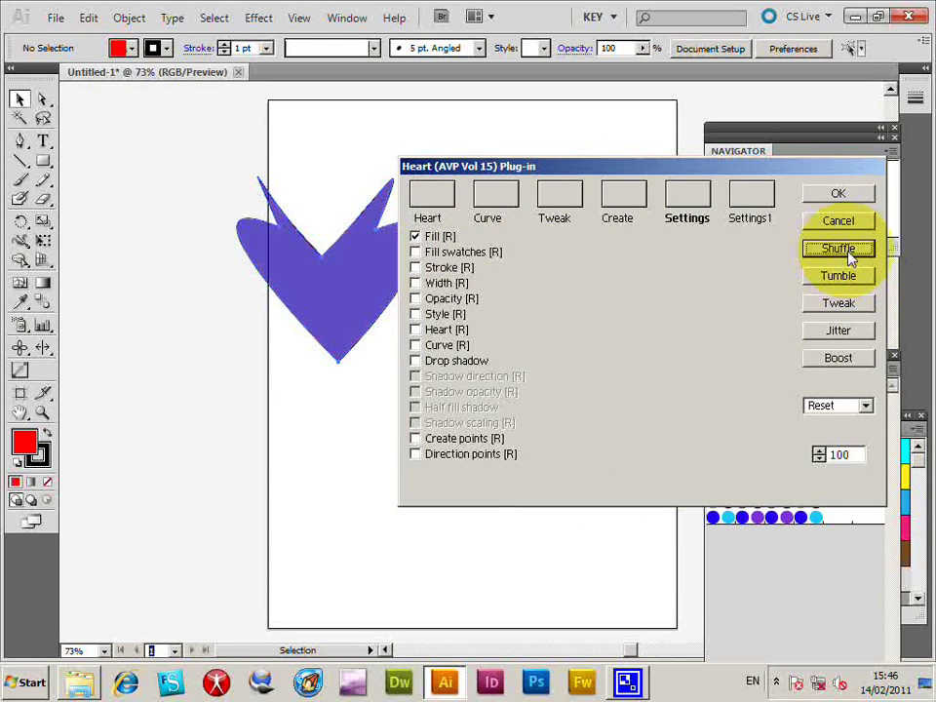
# Lower the preview zoom to 92 and add a drop shadow to the heart.
pyautogui.click(820, 460)
pyautogui.click(820, 460)
pyautogui.click(820, 460)
pyautogui.click(820, 461)
pyautogui.click(820, 460)
pyautogui.click(820, 460)
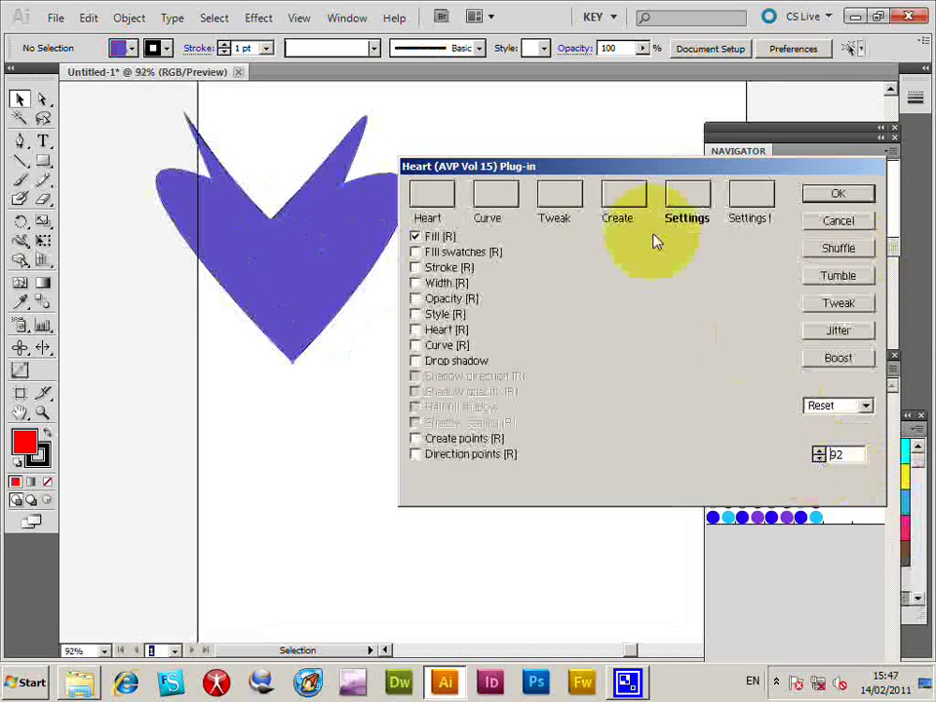
pyautogui.click(820, 461)
pyautogui.click(820, 460)
pyautogui.moveTo(556, 168); pyautogui.dragTo(568, 145)
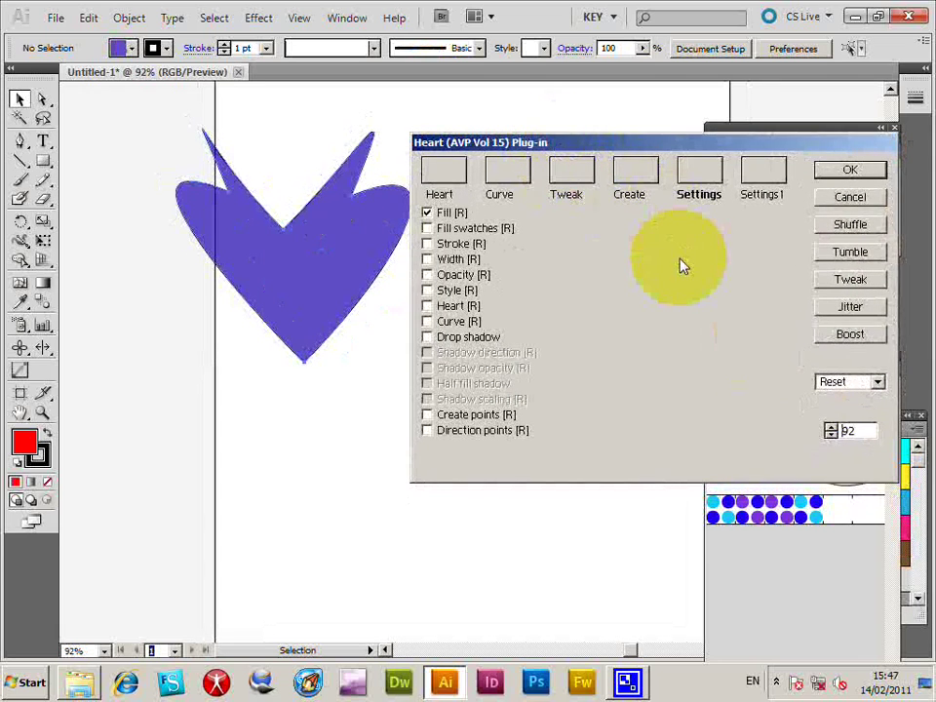
pyautogui.click(429, 336)
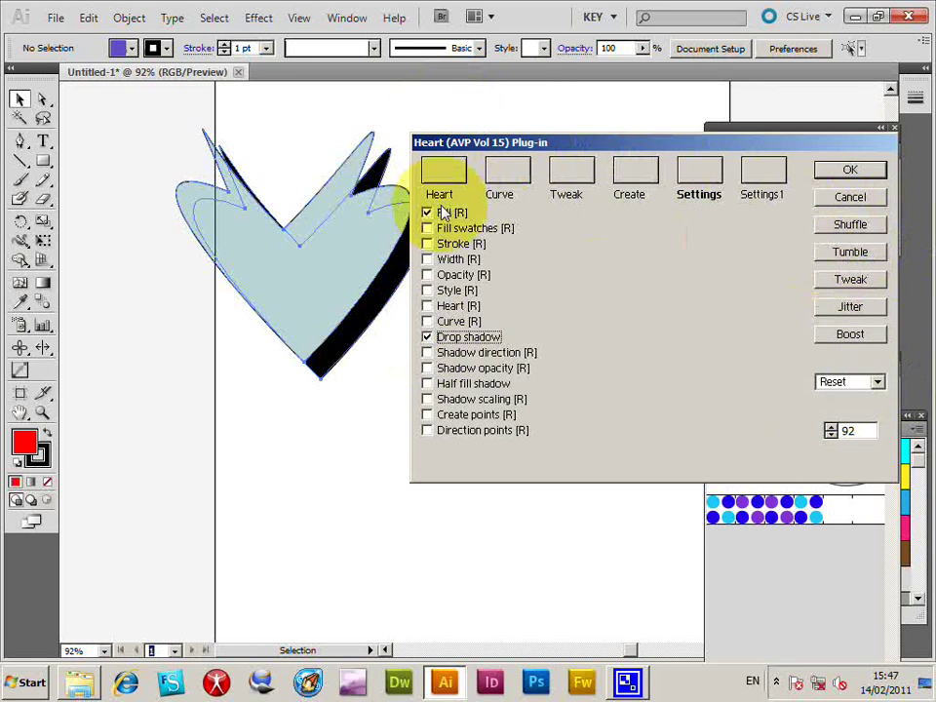
# Tumble the heart repeatedly into random variations, ending on a tilted cream shape.
pyautogui.click(871, 259)
pyautogui.click(871, 260)
pyautogui.click(870, 258)
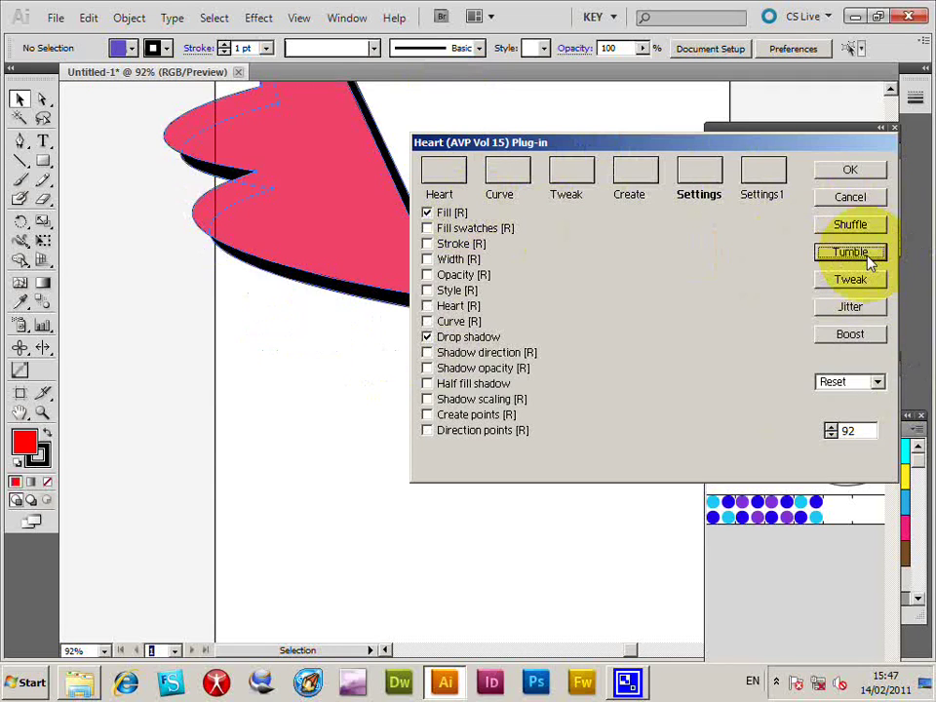
pyautogui.click(870, 258)
pyautogui.click(870, 258)
pyautogui.click(871, 259)
pyautogui.click(871, 259)
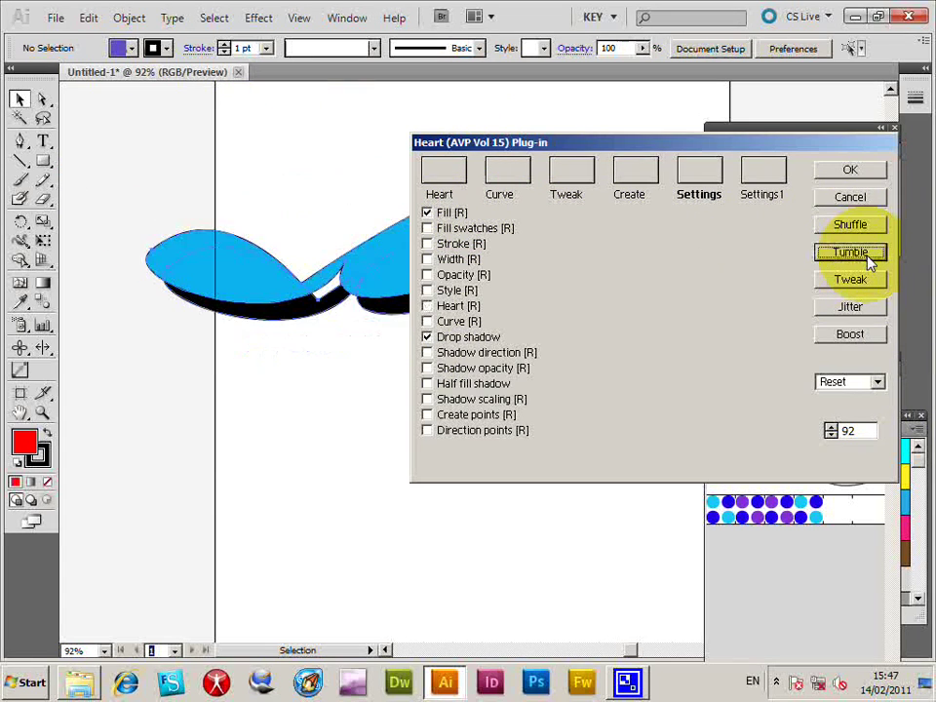
pyautogui.click(871, 259)
pyautogui.click(855, 259)
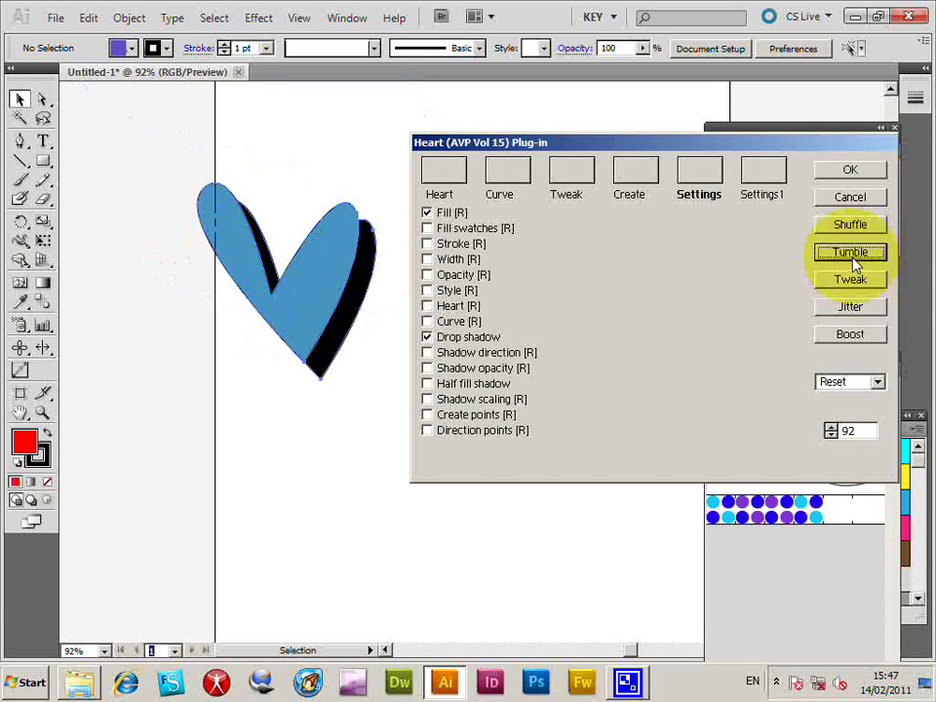
pyautogui.click(856, 259)
pyautogui.click(856, 259)
pyautogui.click(855, 259)
pyautogui.click(855, 259)
pyautogui.click(855, 260)
pyautogui.click(855, 259)
pyautogui.click(855, 260)
pyautogui.click(855, 260)
pyautogui.click(855, 260)
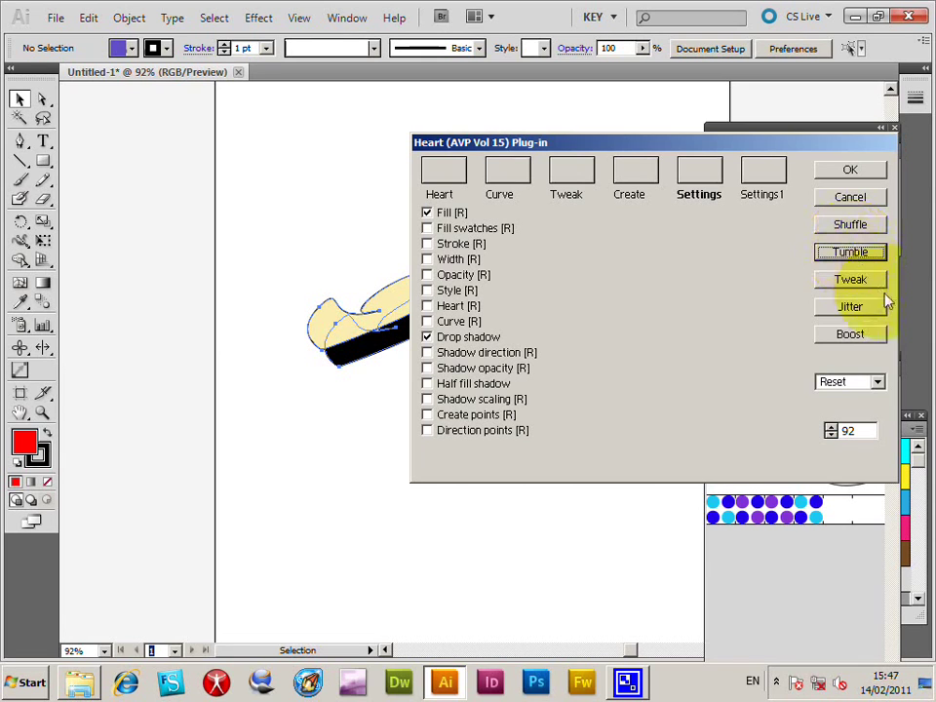
# Reset the heart to its plain default from the preset list.
pyautogui.click(876, 381)
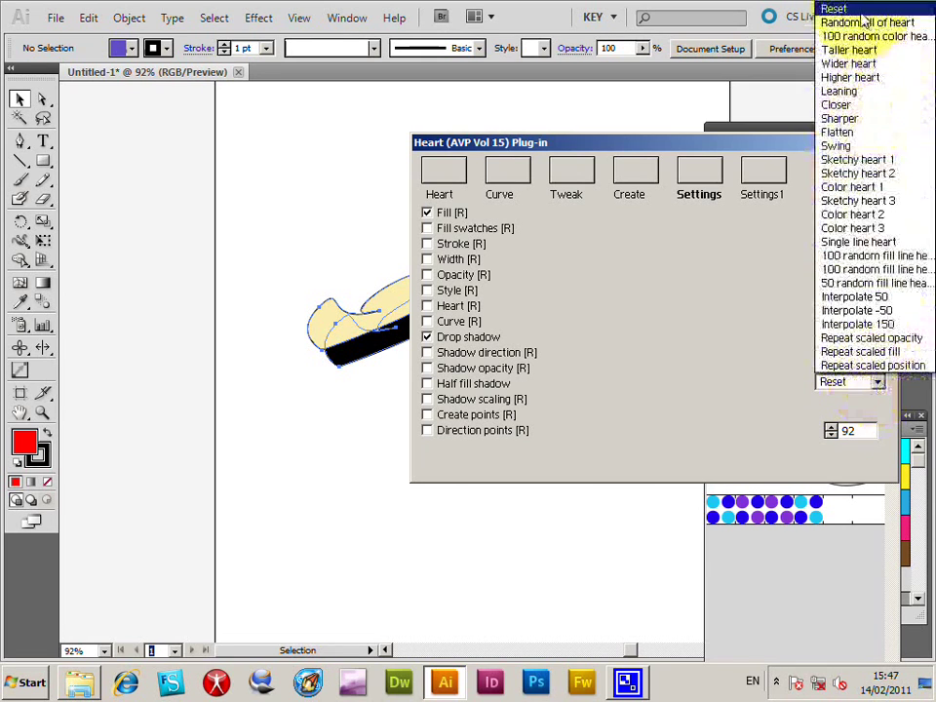
pyautogui.click(855, 9)
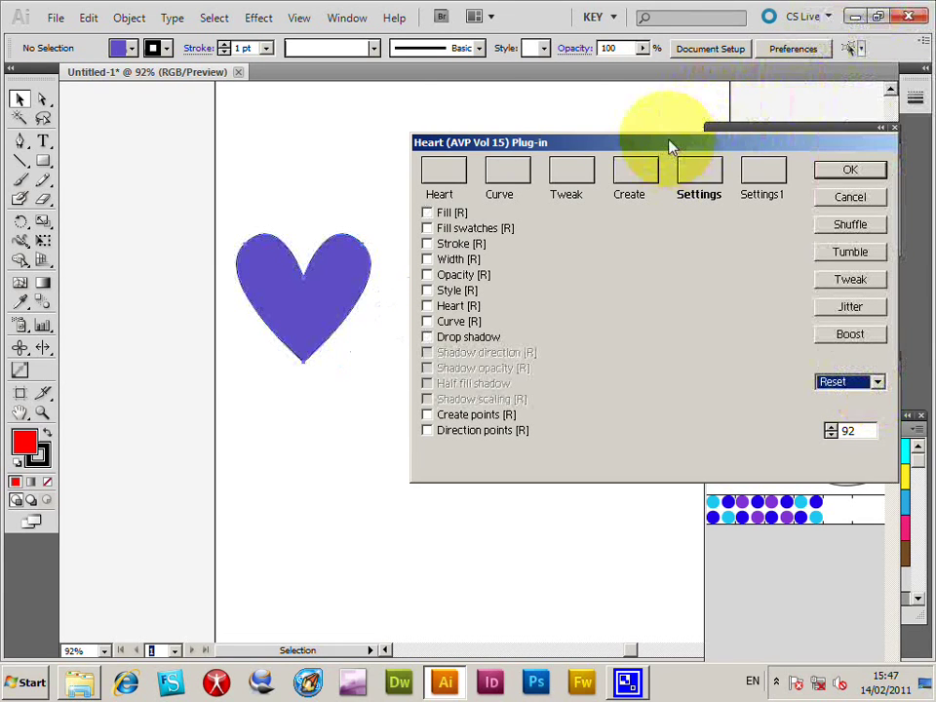
pyautogui.moveTo(683, 142); pyautogui.dragTo(671, 138)
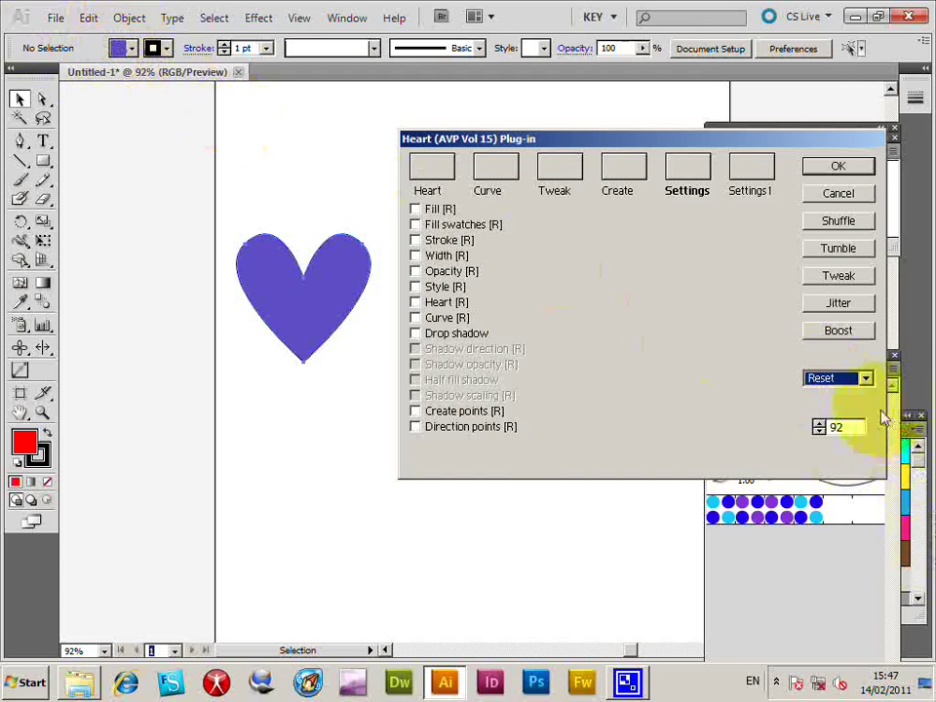
# Apply Random fill of heart, then step through Higher heart and Swing to Sketchy heart.
pyautogui.click(831, 378)
pyautogui.click(856, 21)
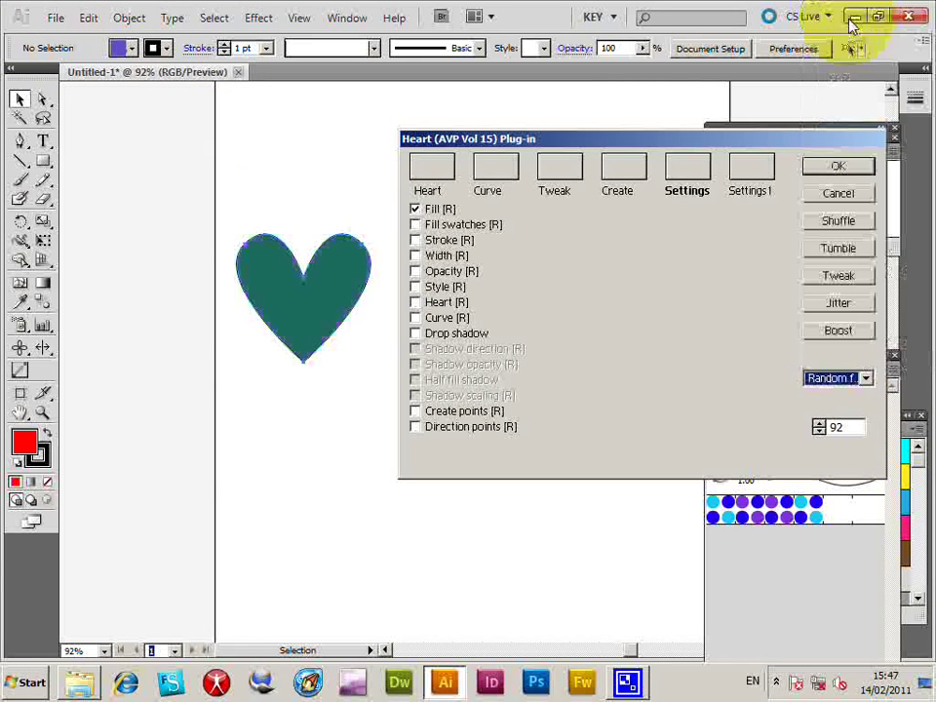
pyautogui.press('Down')
pyautogui.press('Down')
pyautogui.press('Down')
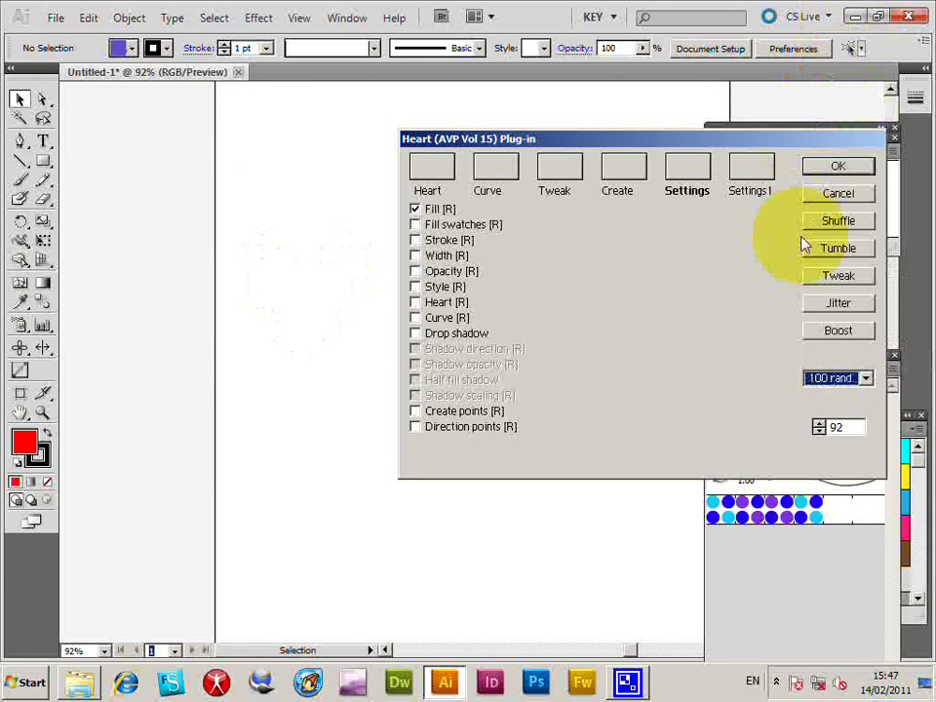
pyautogui.press('Down')
pyautogui.press('Down')
pyautogui.press('Down')
pyautogui.press('Down')
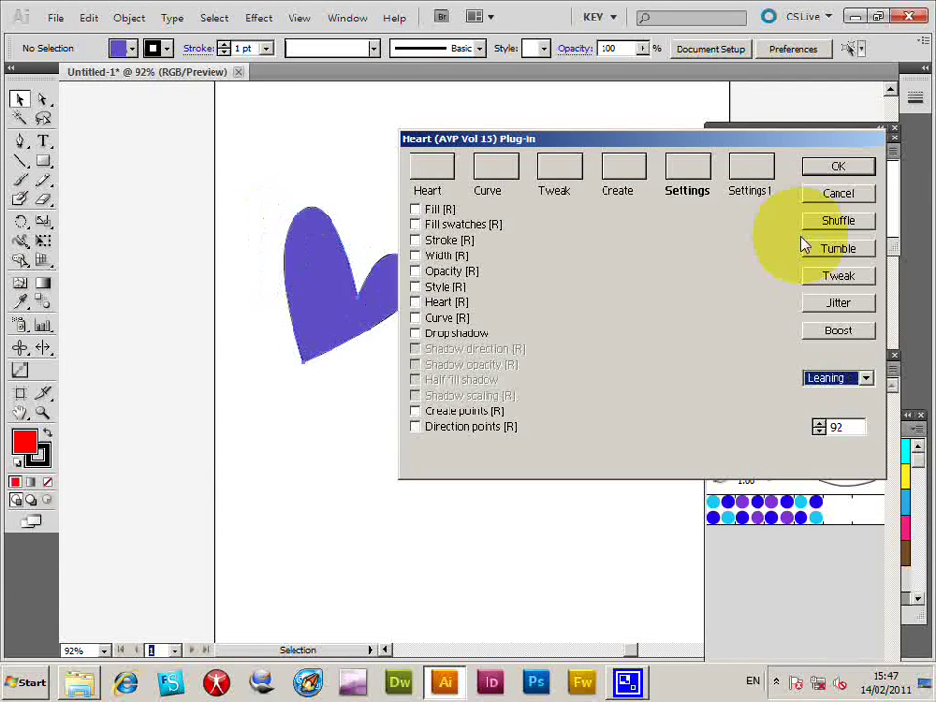
pyautogui.press('Down')
pyautogui.press('Up')
pyautogui.press('Down')
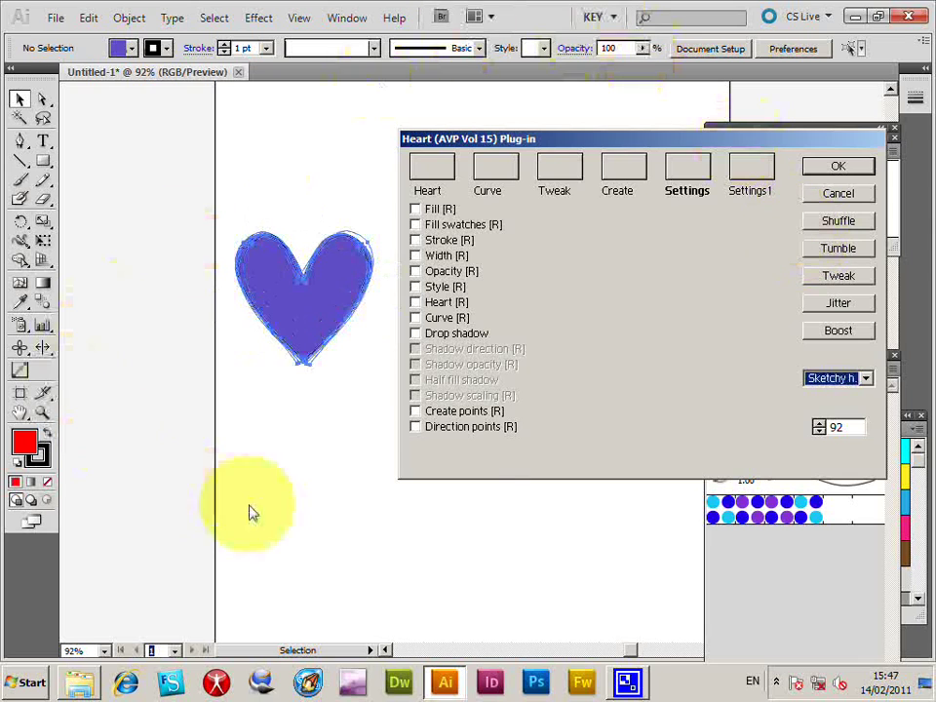
# Raise the purple heart's sketch weight from 10 to 19 in the Heart plug-in's creation settings.
pyautogui.click(746, 167)
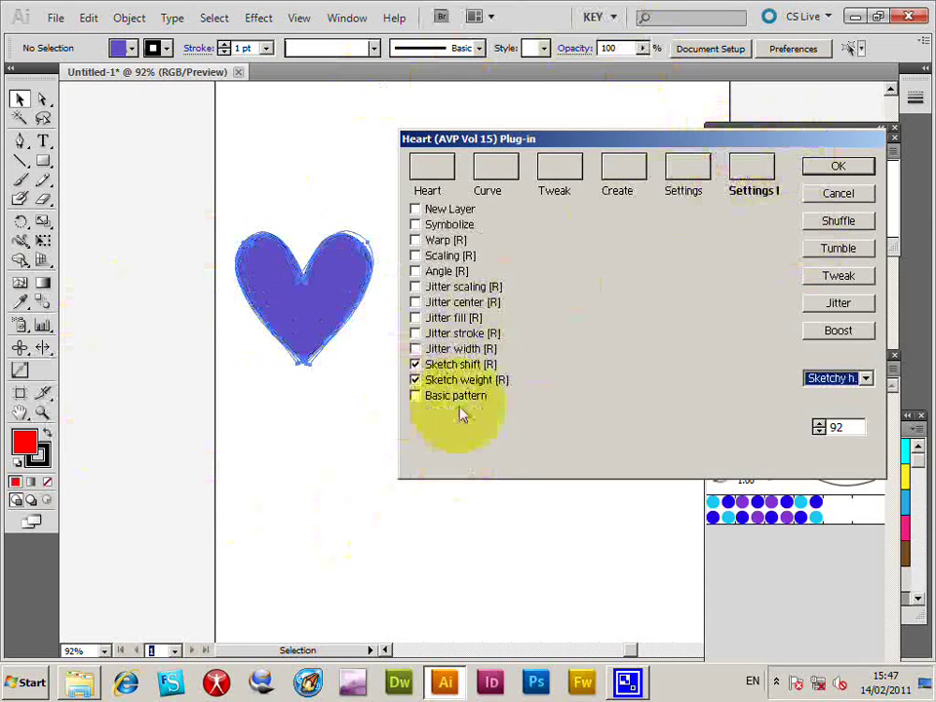
pyautogui.click(631, 180)
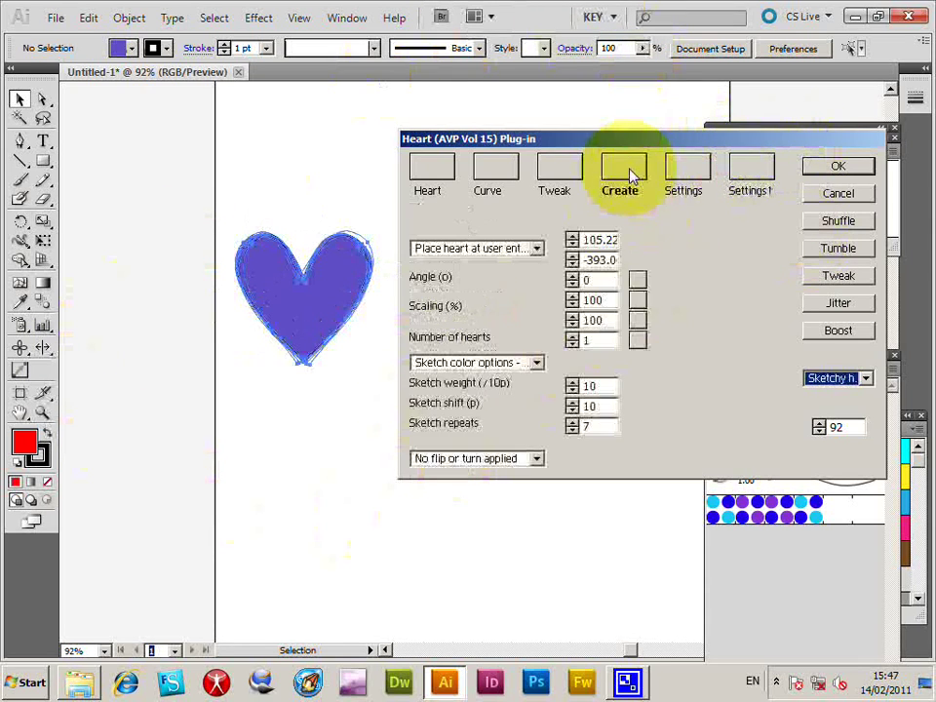
pyautogui.click(500, 362)
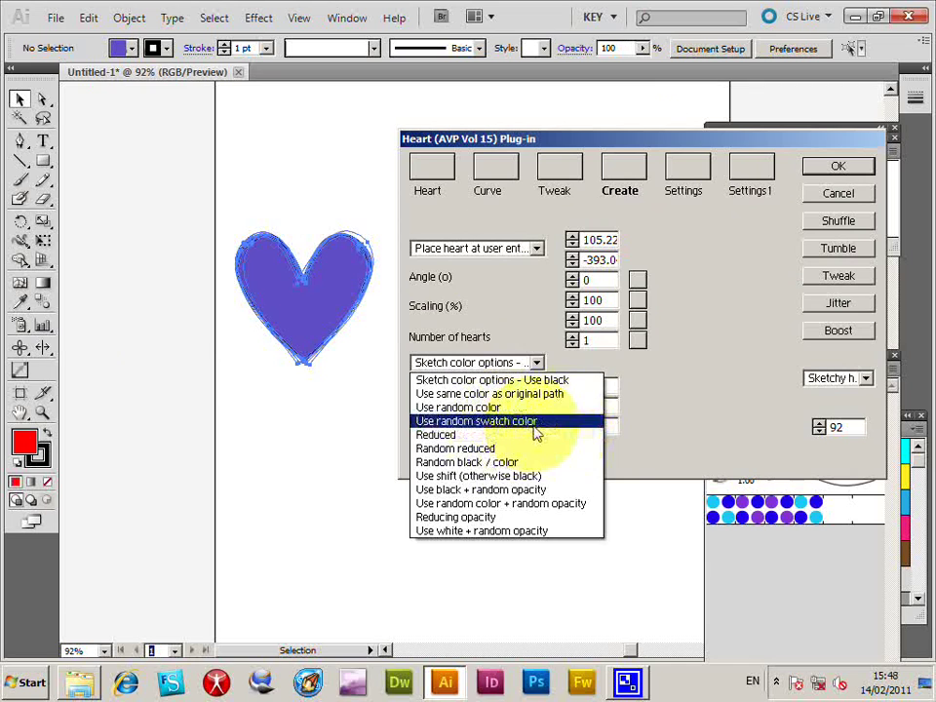
pyautogui.click(512, 337)
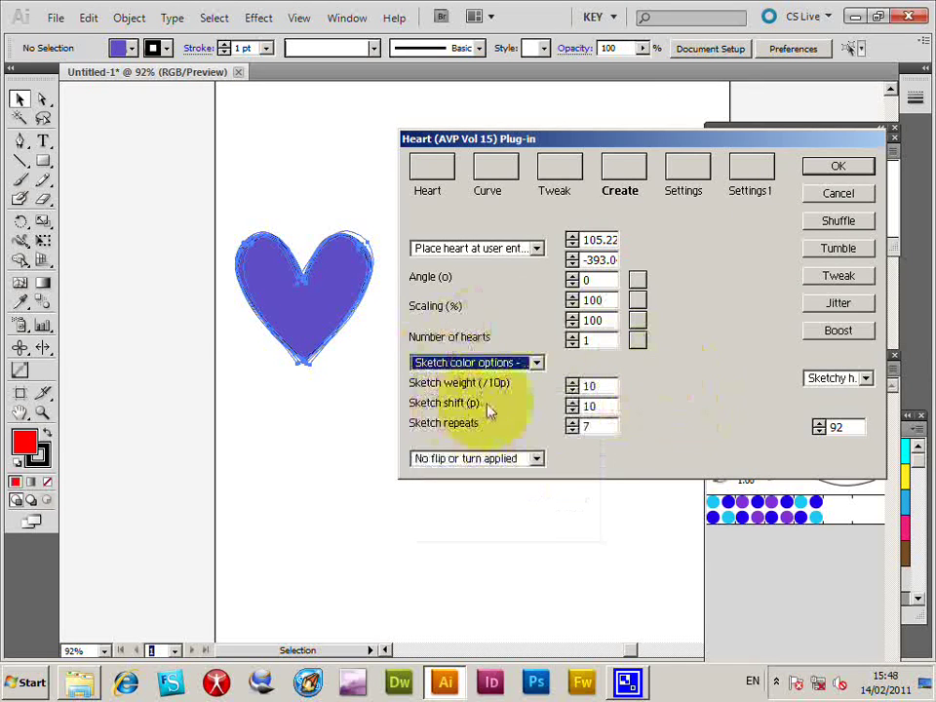
pyautogui.click(572, 383)
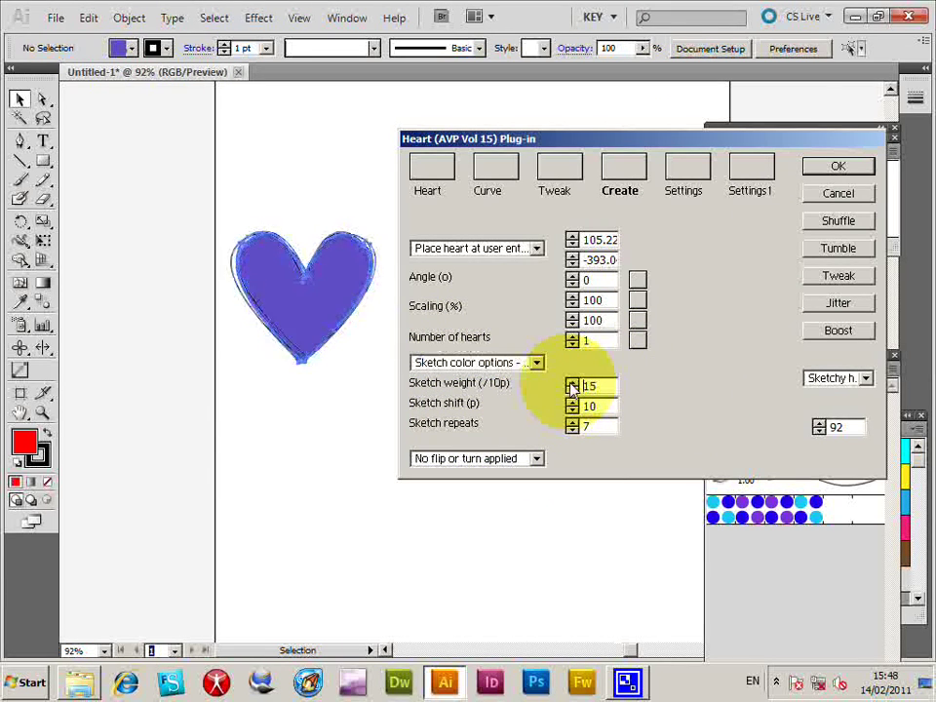
pyautogui.click(572, 384)
pyautogui.click(572, 383)
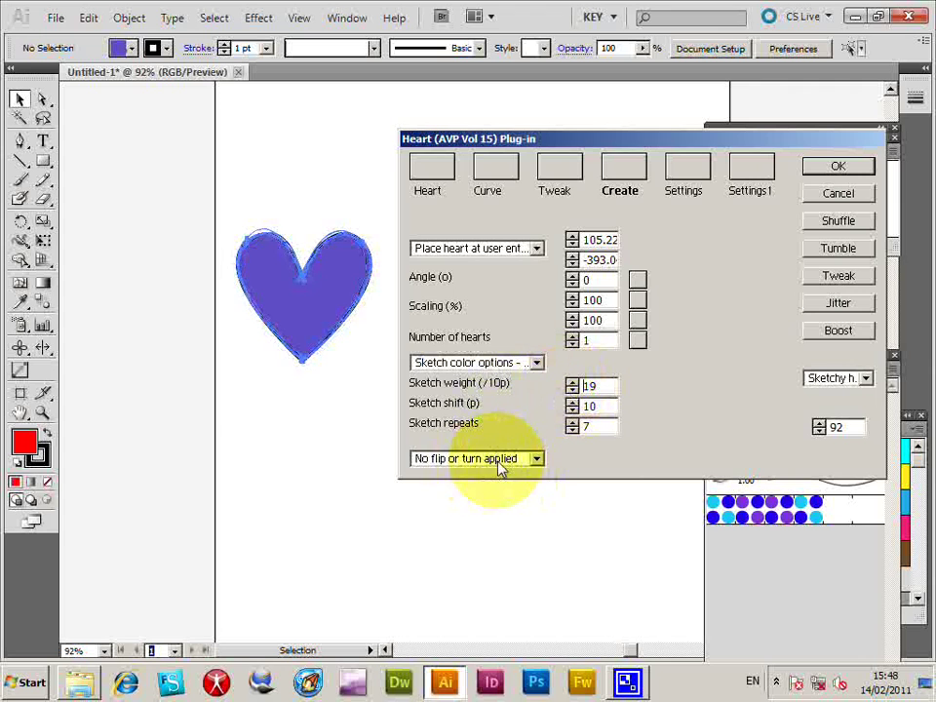
# Preview heart presets from Sketchy heart 2 through 100 random to a repeat scaled stack.
pyautogui.click(826, 383)
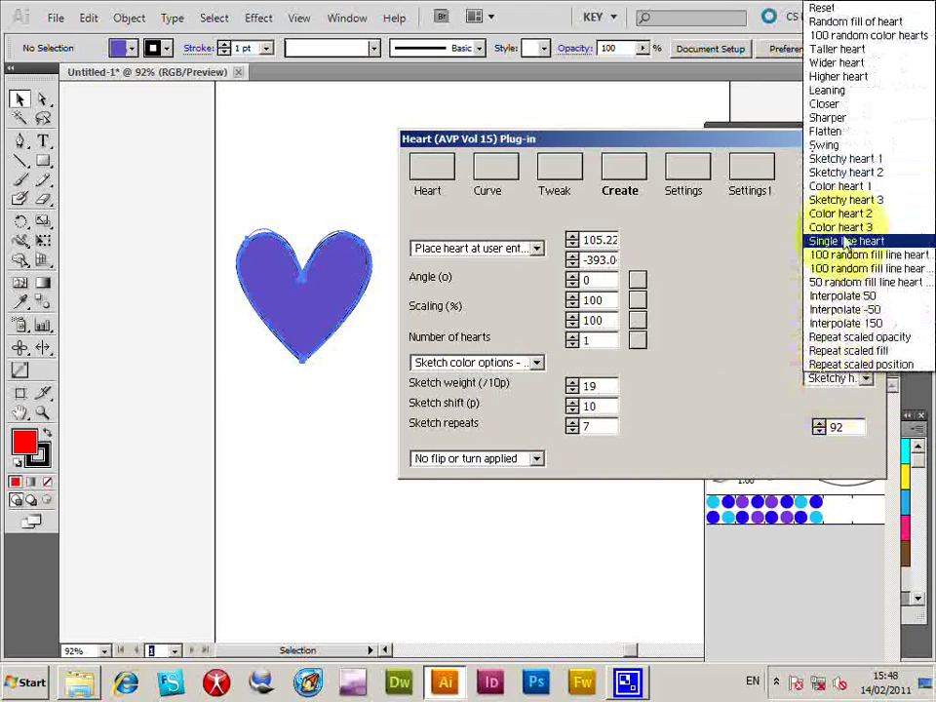
pyautogui.click(846, 175)
pyautogui.press('Down')
pyautogui.press('Down')
pyautogui.press('Up')
pyautogui.press('Down')
pyautogui.press('Down')
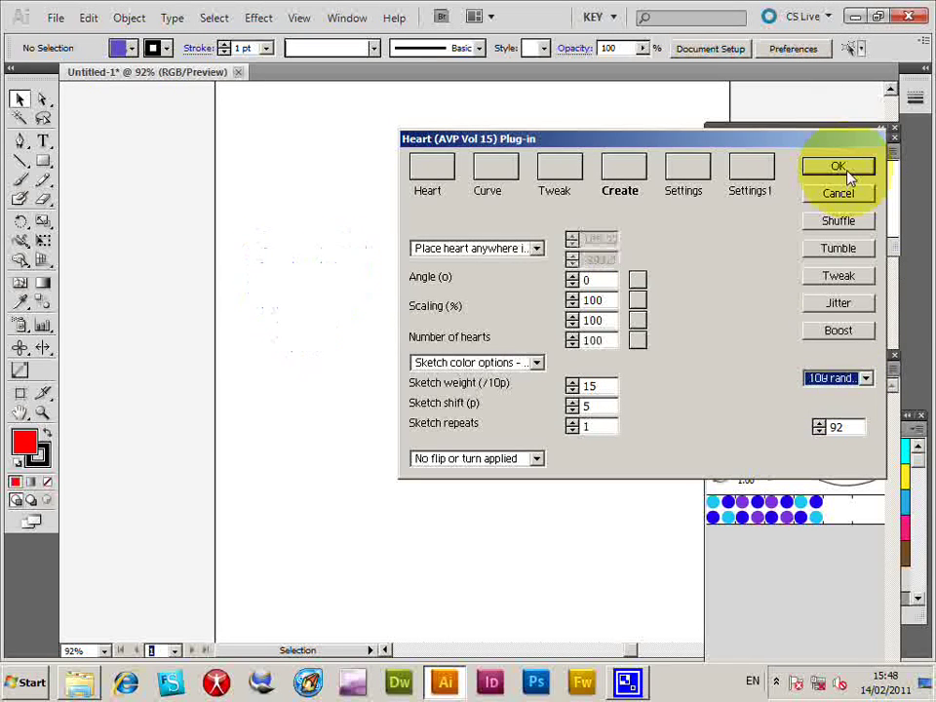
pyautogui.press('Down')
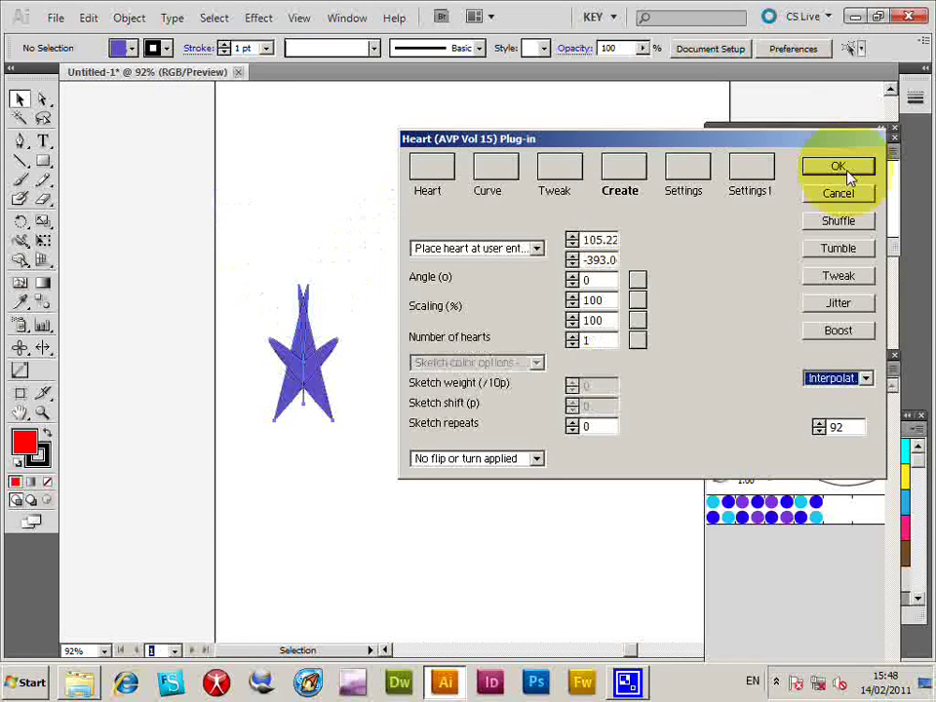
pyautogui.press('Down')
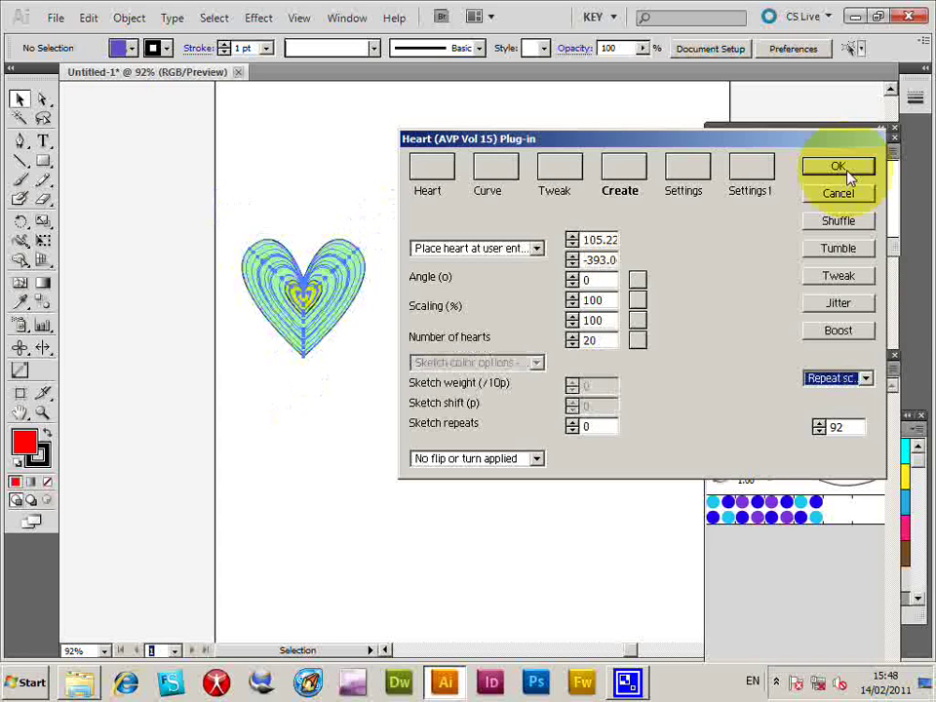
# Try the Repeat scaled position preset, shuffle it, and place hearts anywhere in the document.
pyautogui.click(850, 379)
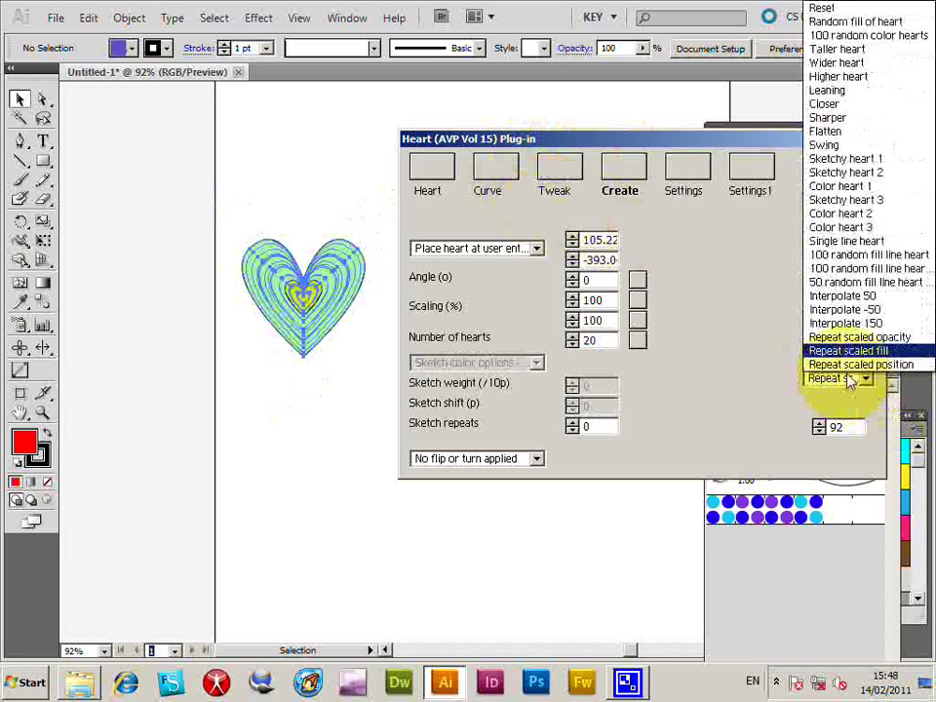
pyautogui.click(848, 364)
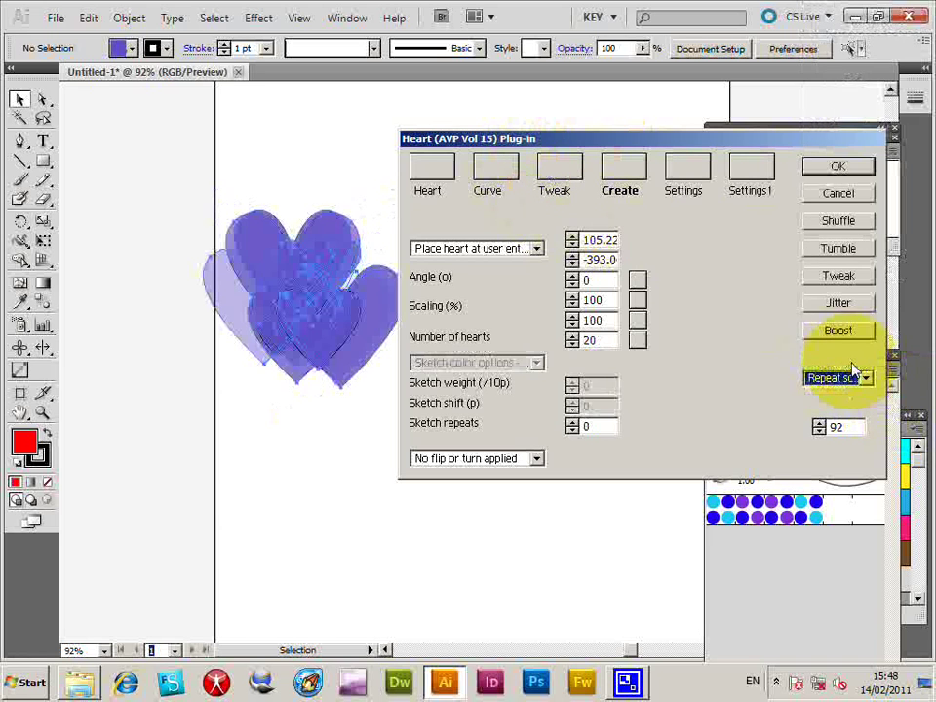
pyautogui.click(837, 222)
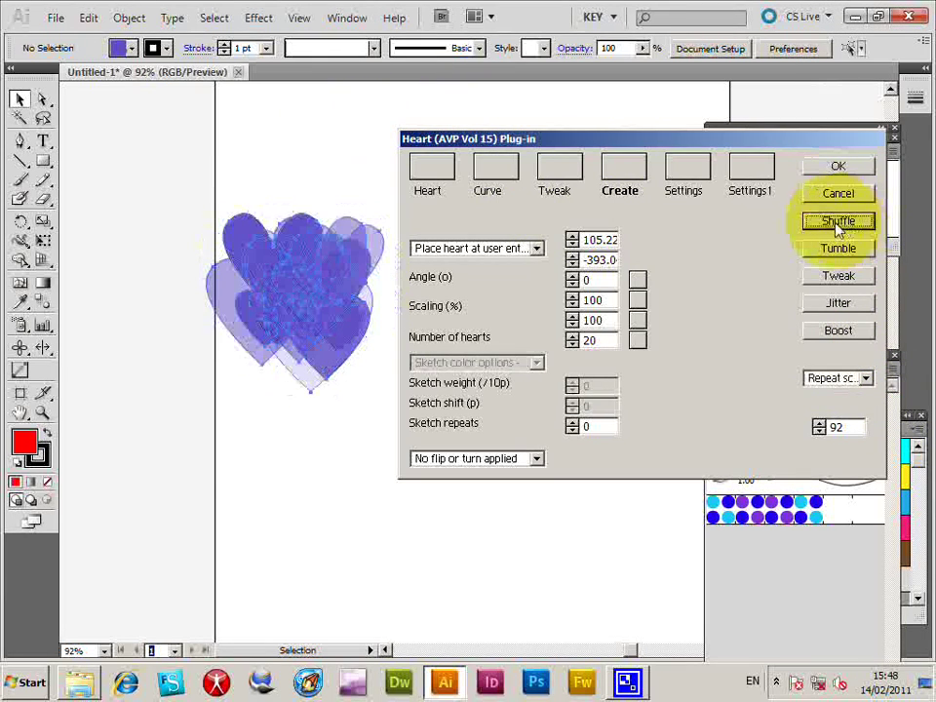
pyautogui.click(478, 248)
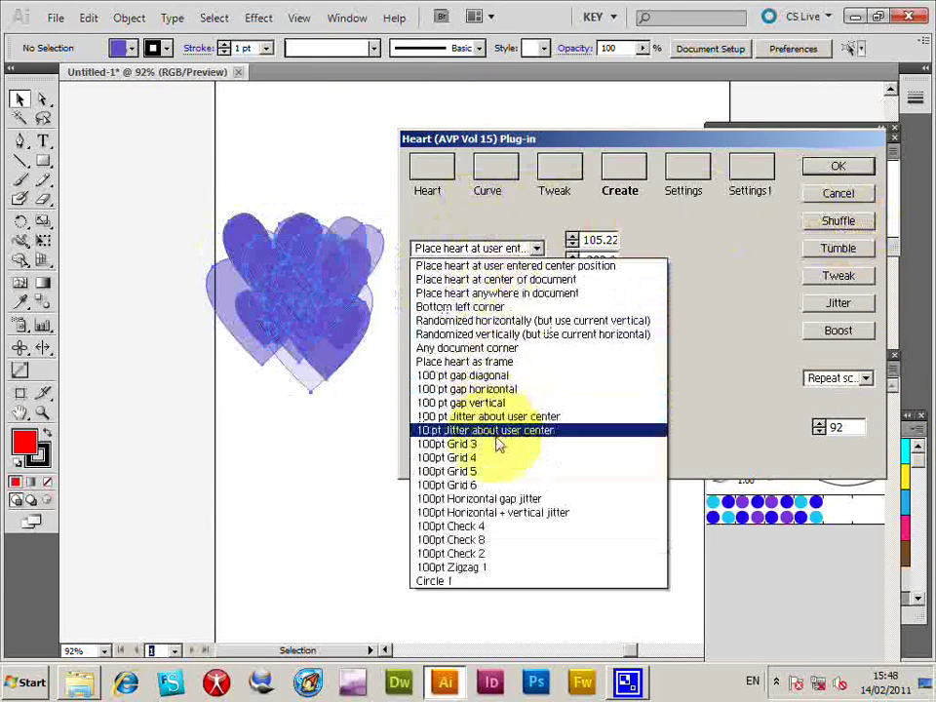
pyautogui.click(517, 294)
pyautogui.moveTo(601, 150); pyautogui.dragTo(551, 207)
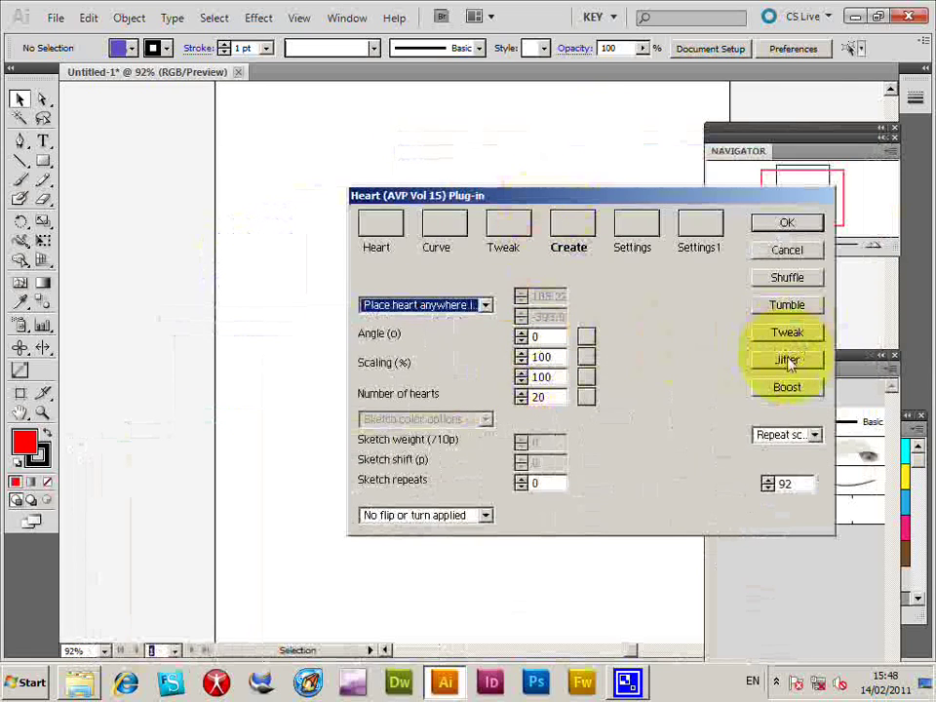
# Go back to a single sketchy heart via the Single line heart preset.
pyautogui.click(794, 438)
pyautogui.click(795, 296)
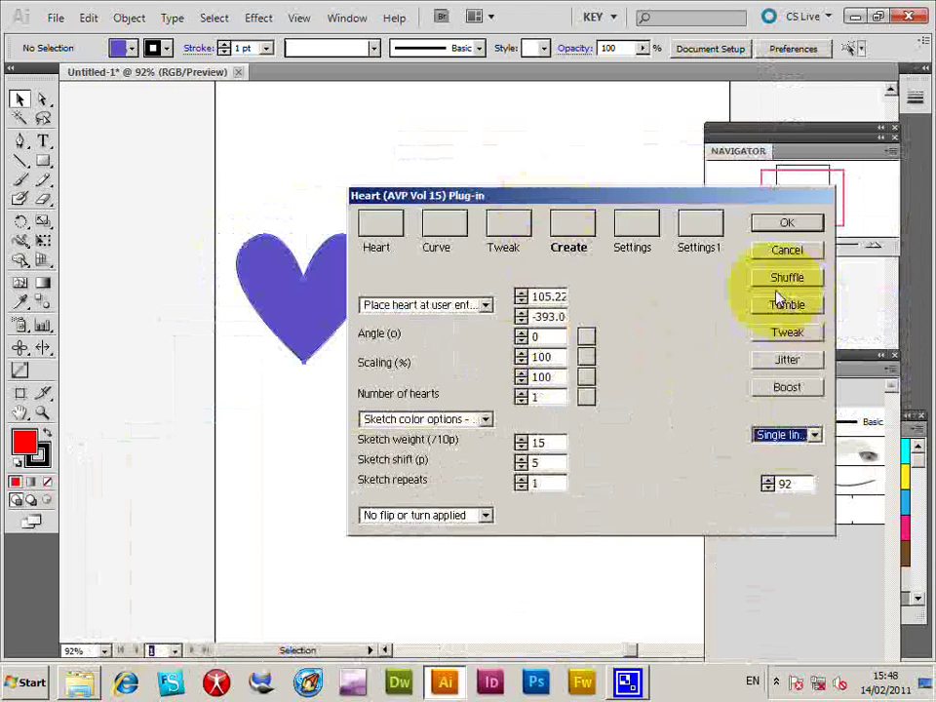
pyautogui.scroll(-2, 780, 298)
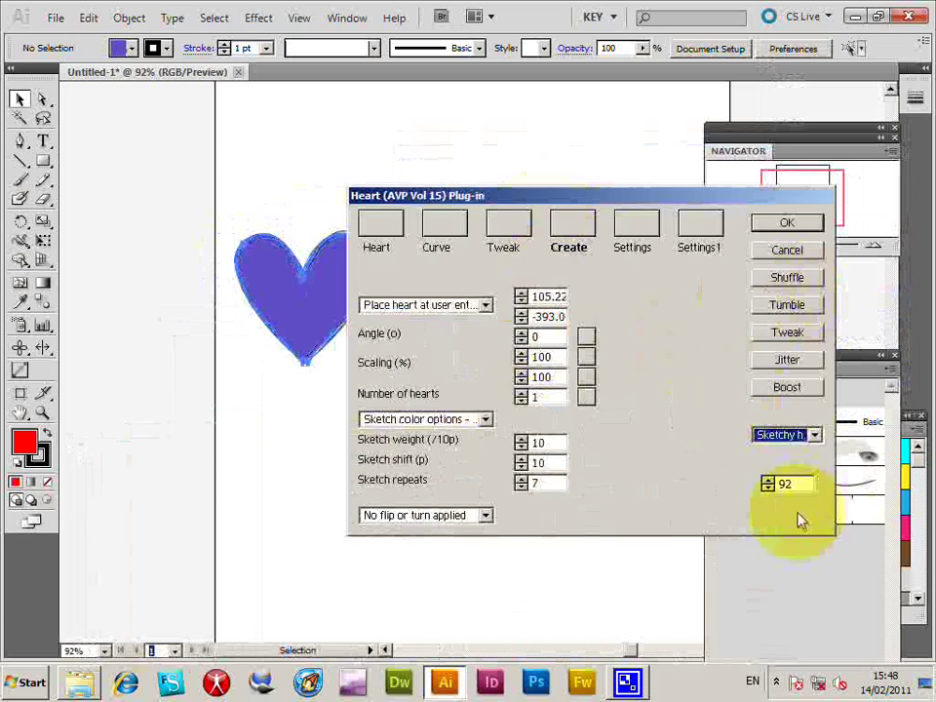
pyautogui.press('Tab')
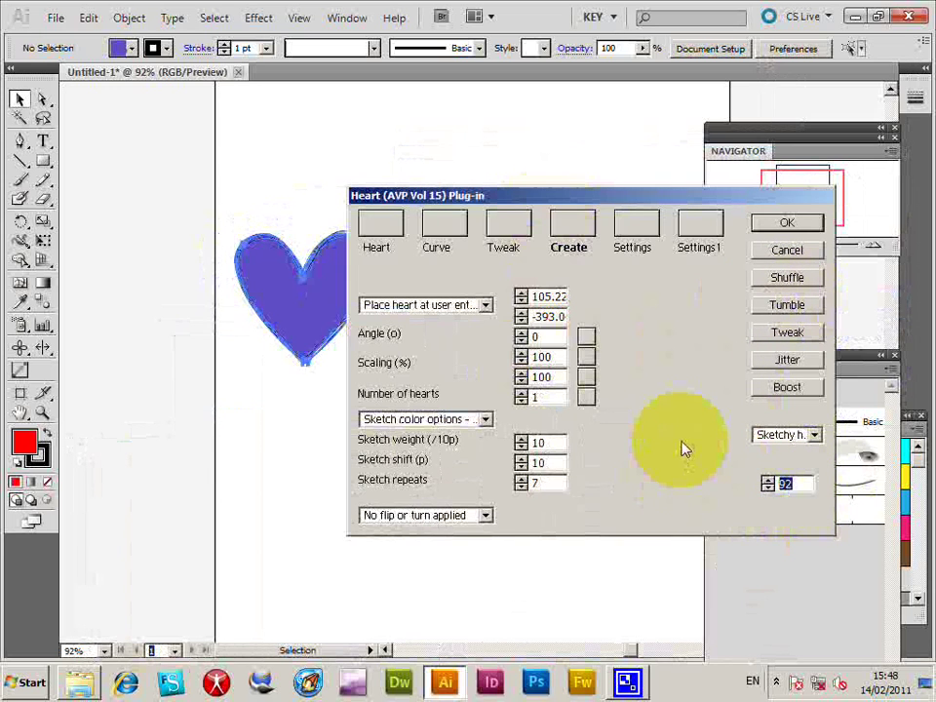
# Enter 10 in the value field in place of 92.
pyautogui.write('10')
pyautogui.press('Tab')
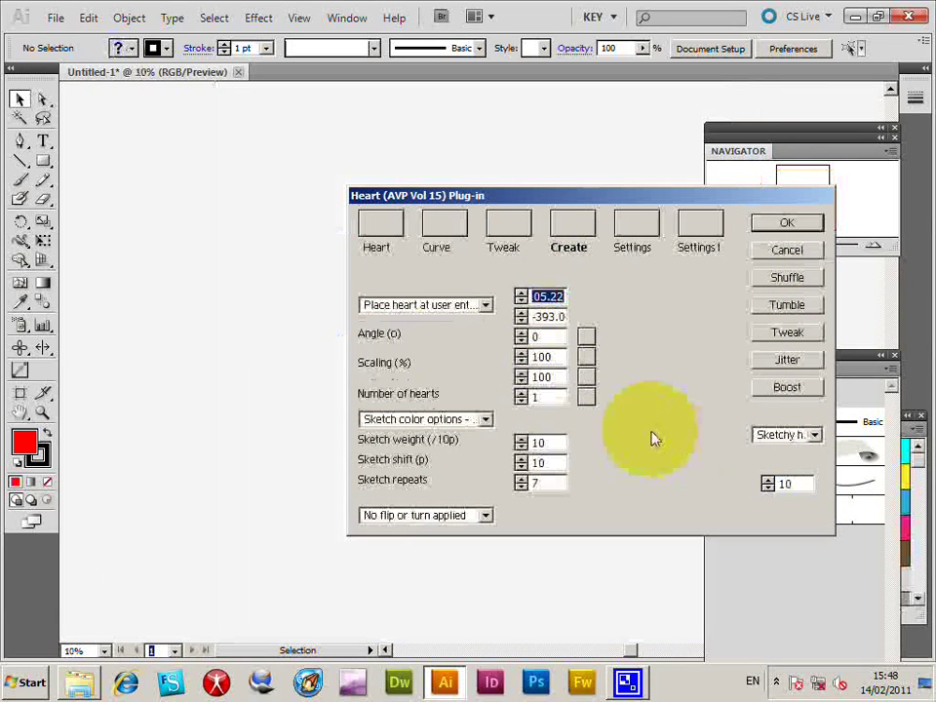
pyautogui.moveTo(465, 192); pyautogui.dragTo(620, 187)
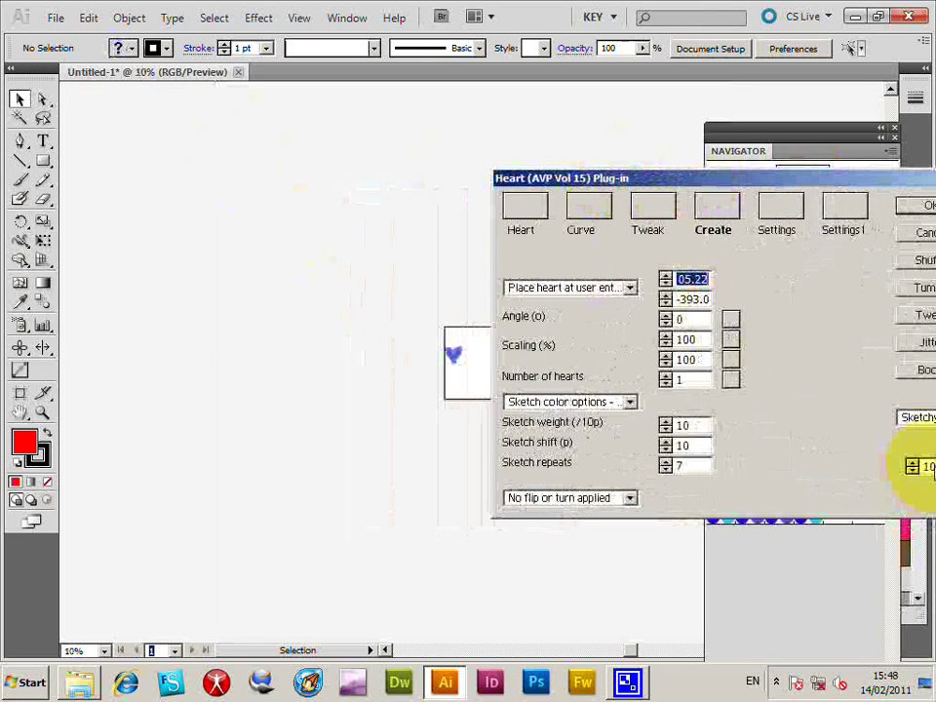
# Choose the Repeat preset, then the 100 random fill line heart mix preset.
pyautogui.click(924, 466)
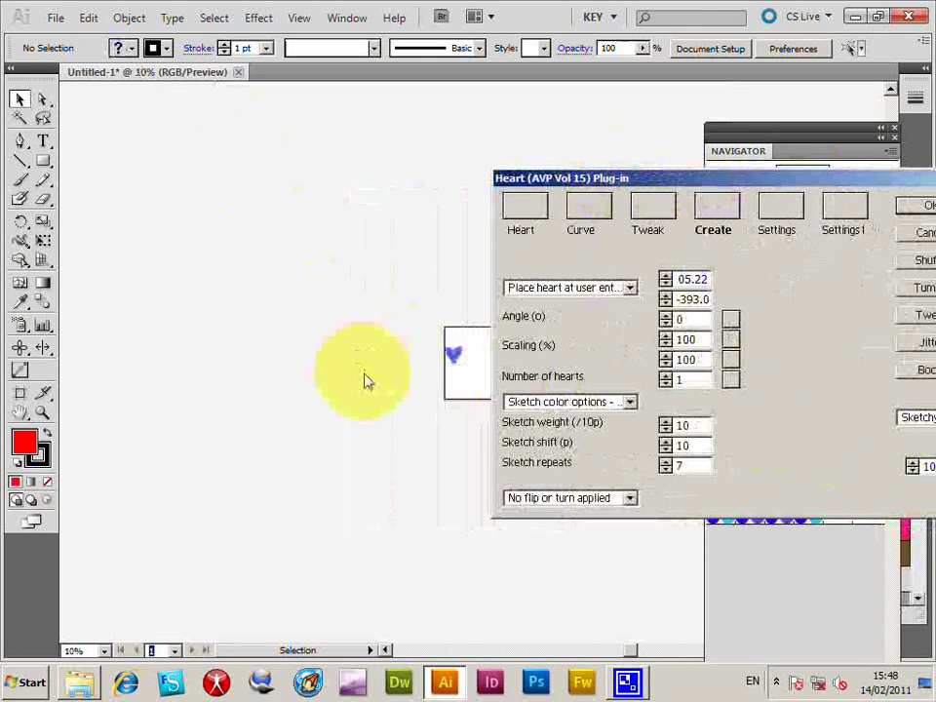
pyautogui.click(922, 430)
pyautogui.click(919, 390)
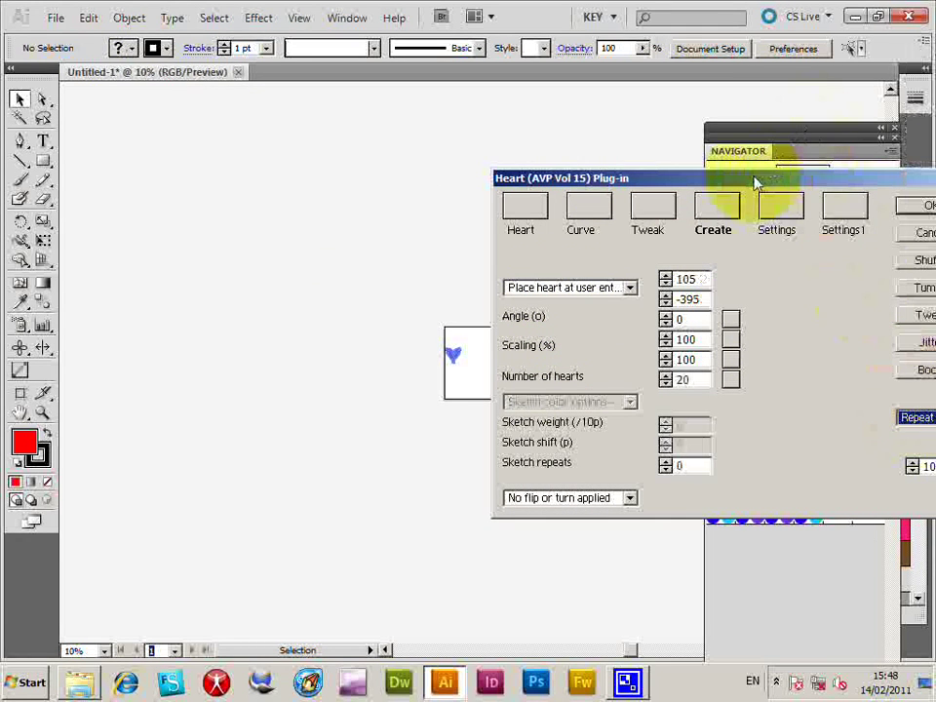
pyautogui.moveTo(758, 183); pyautogui.dragTo(128, 178)
pyautogui.click(314, 415)
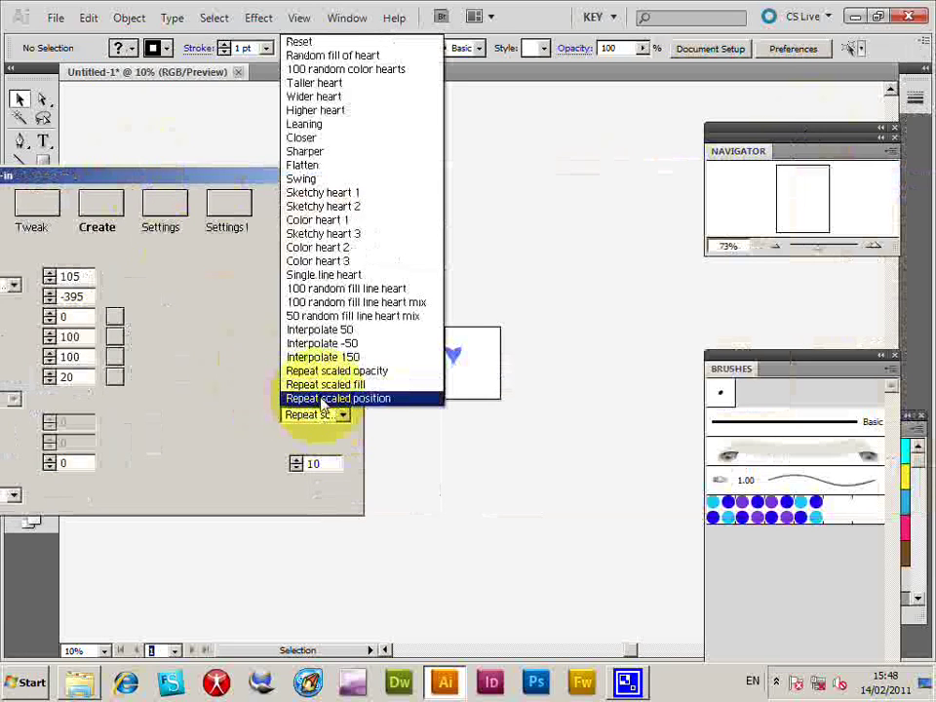
pyautogui.click(322, 303)
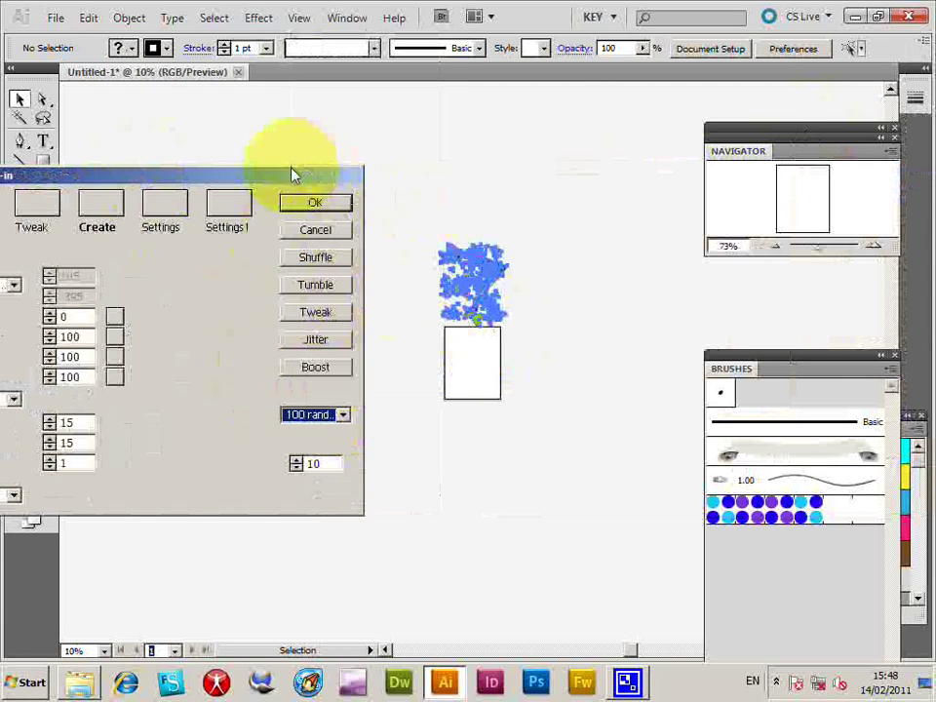
# Raise the value from 10 to 20, reshuffling the cluster into blue, orange, pink and green hearts.
pyautogui.moveTo(293, 178); pyautogui.dragTo(351, 175)
pyautogui.click(354, 460)
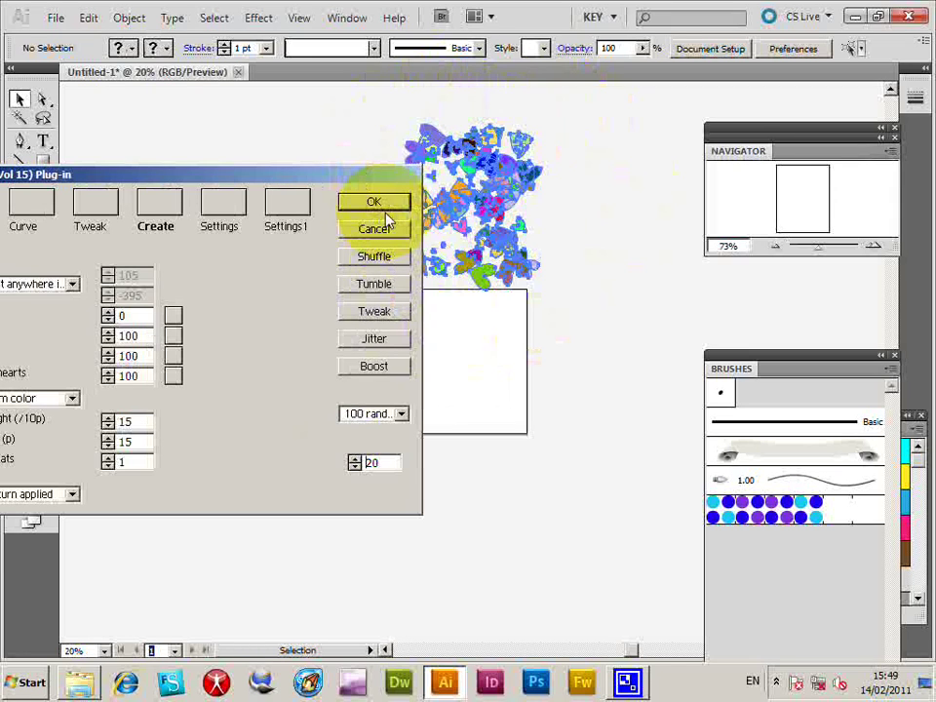
pyautogui.moveTo(380, 178); pyautogui.dragTo(354, 174)
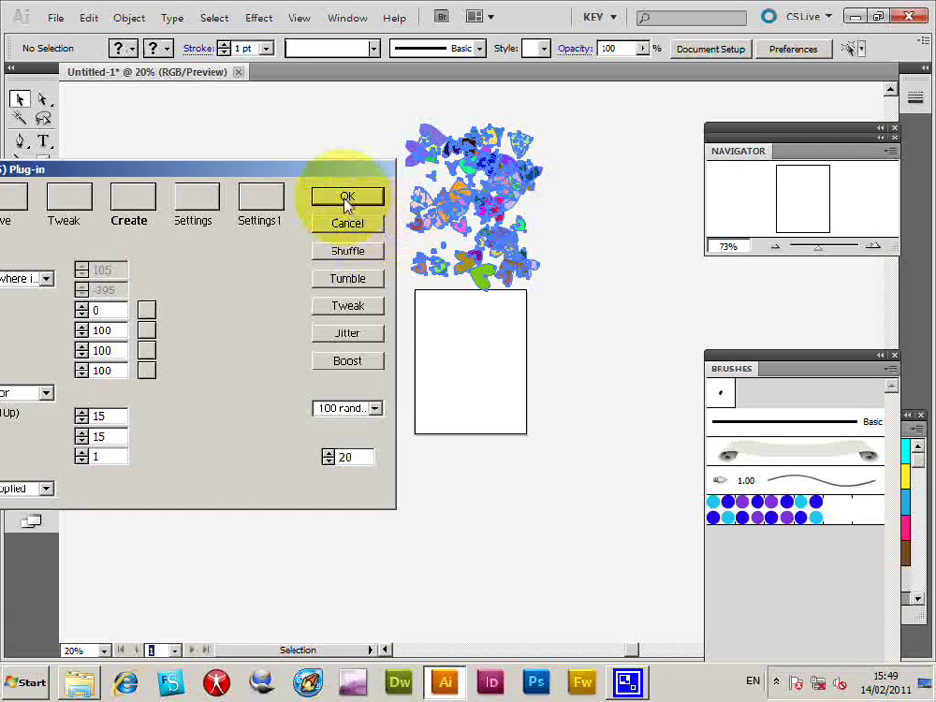
# Apply the hearts, select them all, and resize them to fit centred over the artboard.
pyautogui.click(347, 200)
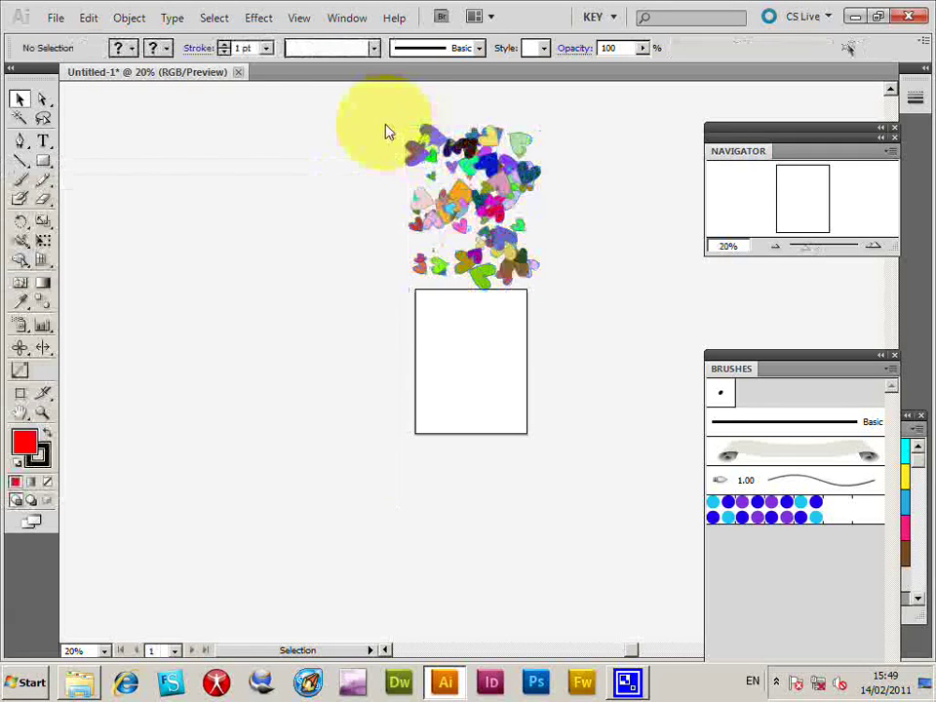
pyautogui.moveTo(340, 115); pyautogui.dragTo(760, 558)
pyautogui.moveTo(676, 238); pyautogui.dragTo(551, 282)
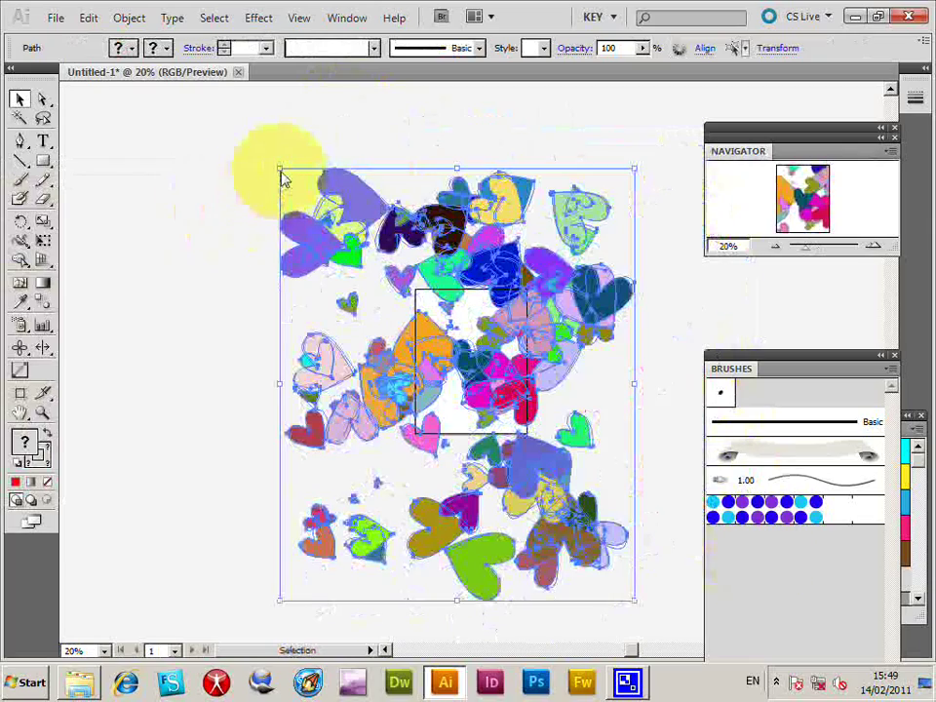
pyautogui.moveTo(281, 175); pyautogui.dragTo(465, 395)
pyautogui.moveTo(536, 417); pyautogui.dragTo(449, 278)
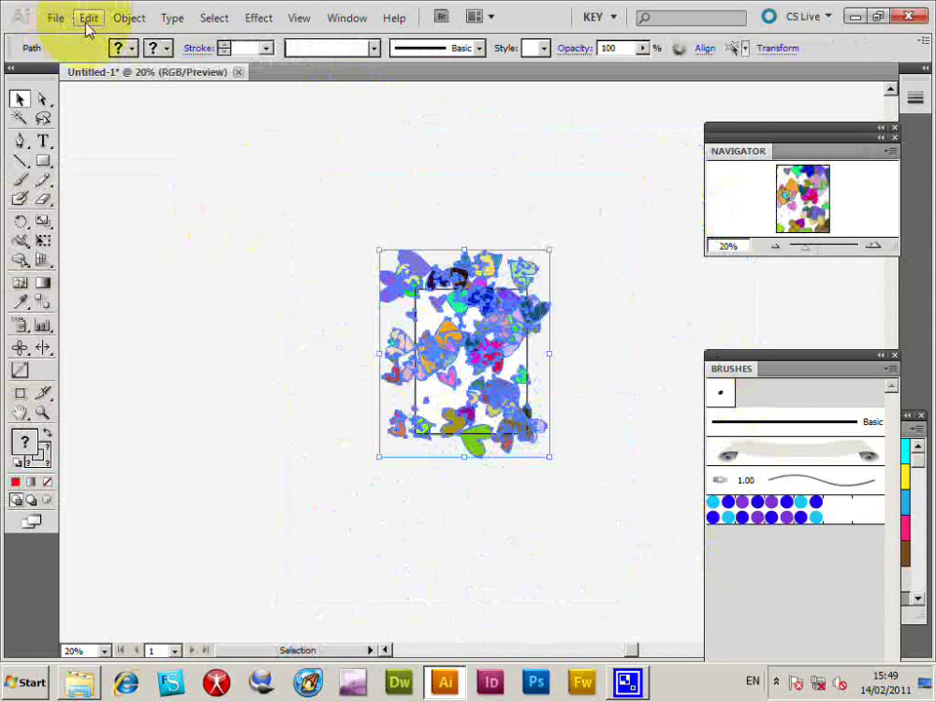
pyautogui.click(128, 20)
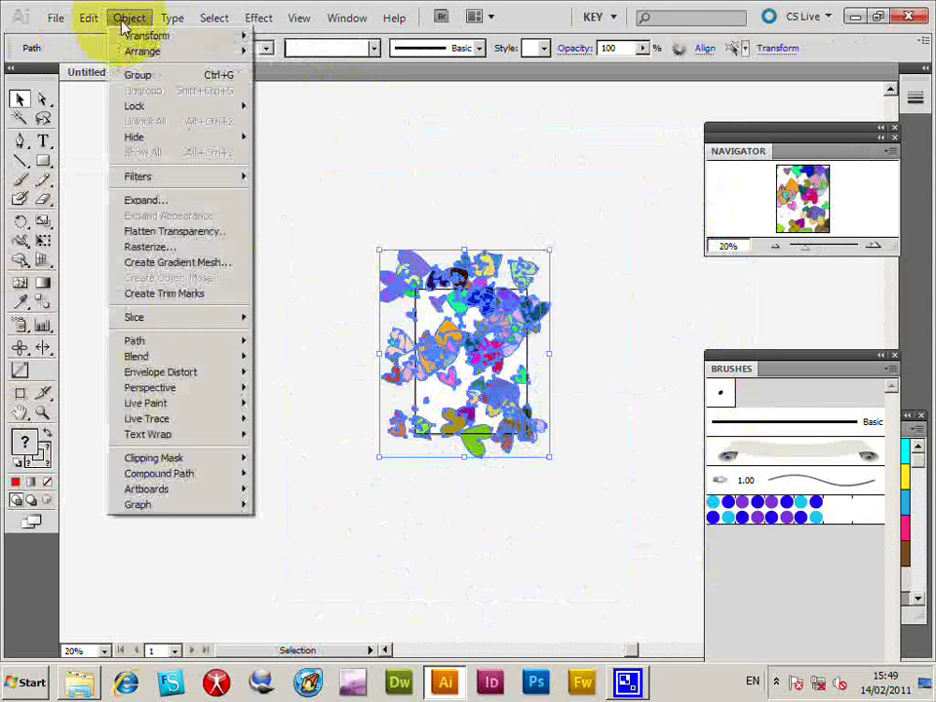